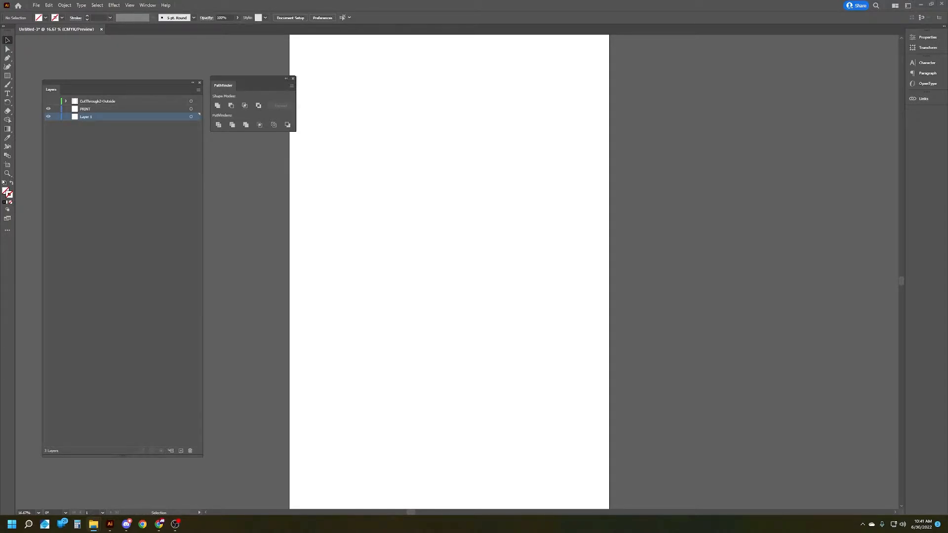
Step: Open all pages of the sign proof PDF as a new document, importing the pages as links
{"action": "left_click_drag", "start_coordinate": [404, 103], "coordinate": [423, 31]}
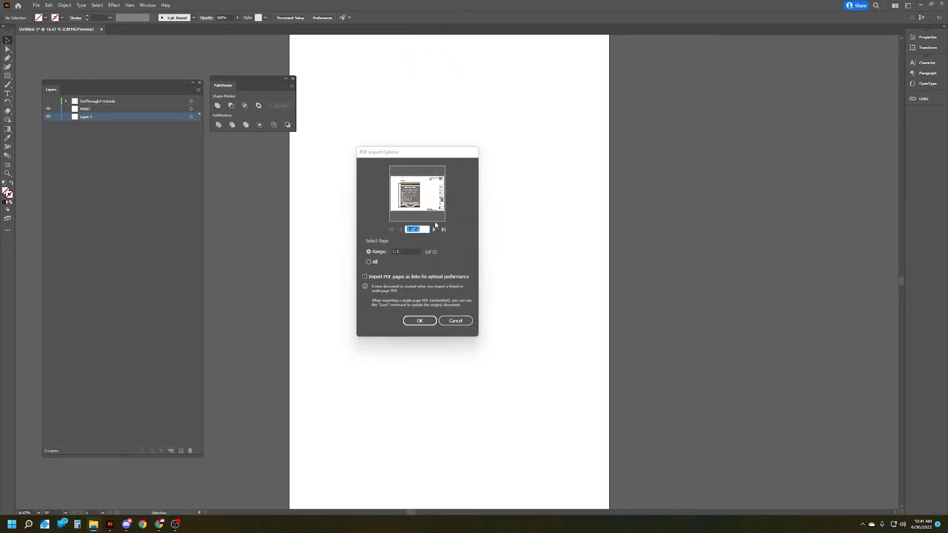
{"action": "left_click", "coordinate": [375, 263]}
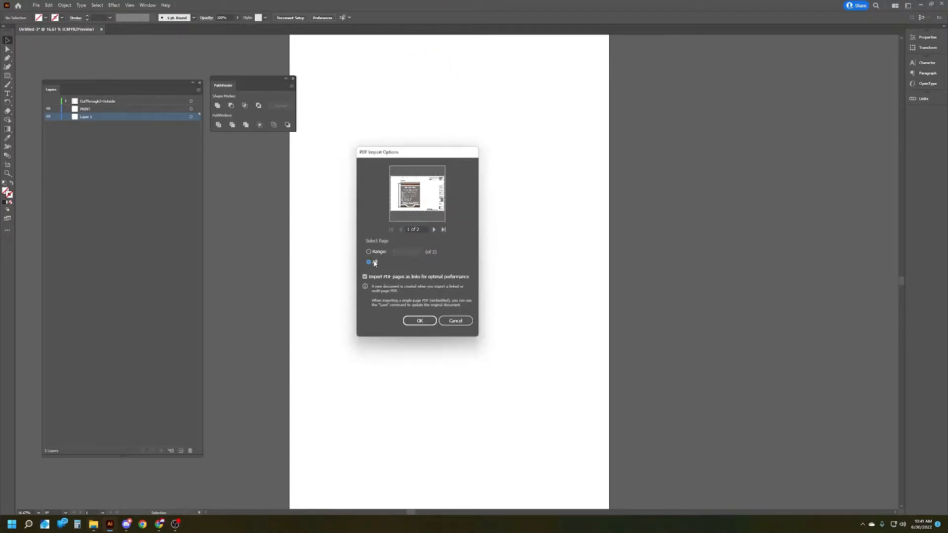
{"action": "left_click", "coordinate": [419, 322]}
{"action": "scroll", "coordinate": [455, 347], "scroll_direction": "down", "scroll_amount": 3}
{"action": "scroll", "coordinate": [458, 328], "scroll_direction": "up", "scroll_amount": 4}
{"action": "scroll", "coordinate": [446, 393], "scroll_direction": "up", "scroll_amount": 2}
{"action": "scroll", "coordinate": [462, 406], "scroll_direction": "down", "scroll_amount": 3}
{"action": "scroll", "coordinate": [462, 405], "scroll_direction": "up", "scroll_amount": 5}
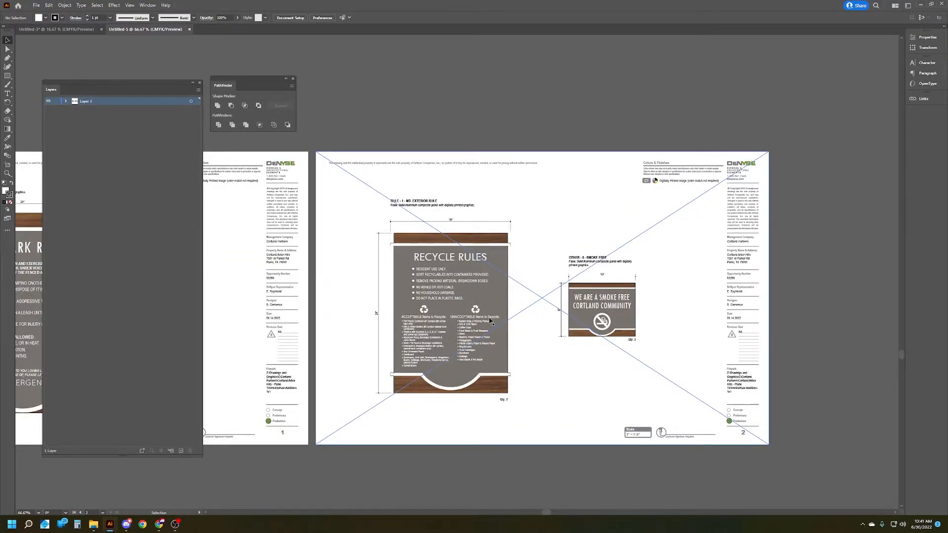
{"action": "scroll", "coordinate": [489, 324], "scroll_direction": "up", "scroll_amount": 1}
{"action": "scroll", "coordinate": [483, 330], "scroll_direction": "down", "scroll_amount": 1}
{"action": "left_click", "coordinate": [409, 313]}
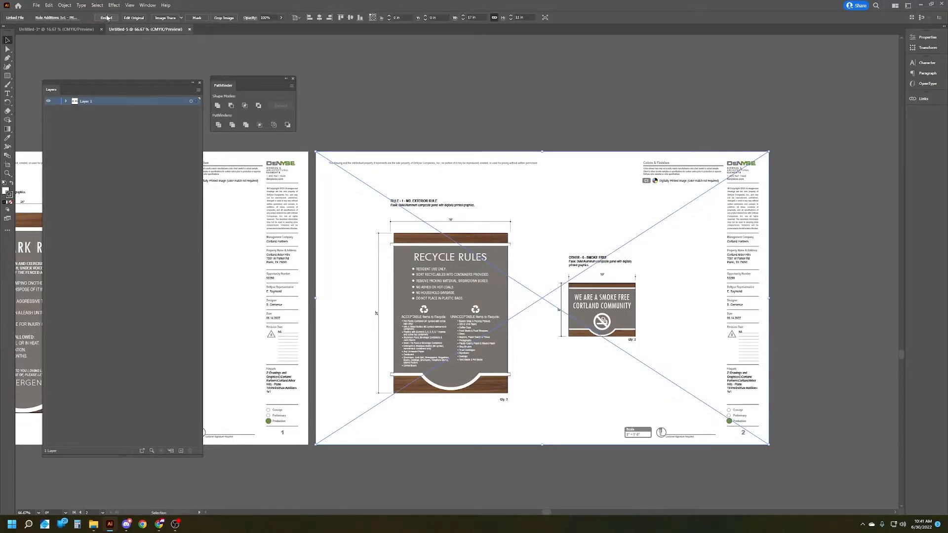
{"action": "left_click", "coordinate": [106, 19]}
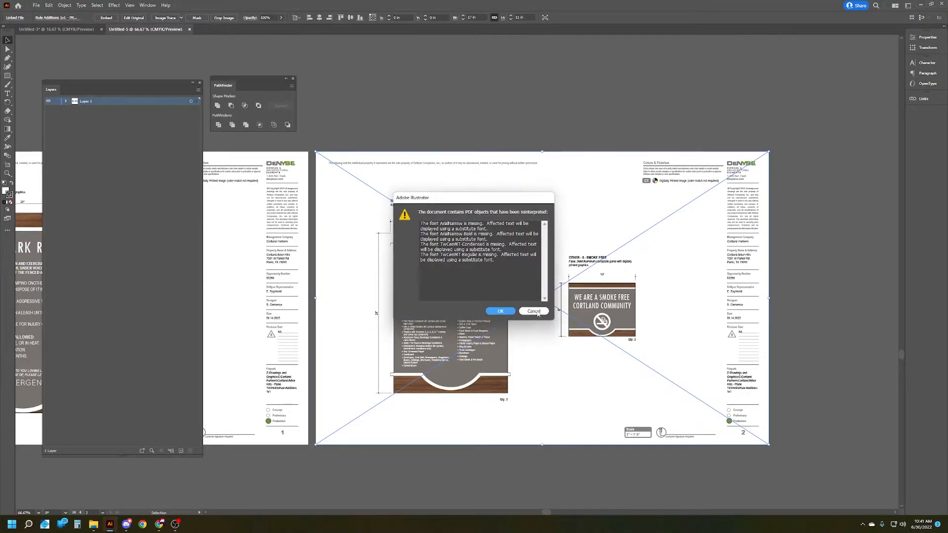
{"action": "left_click", "coordinate": [535, 312]}
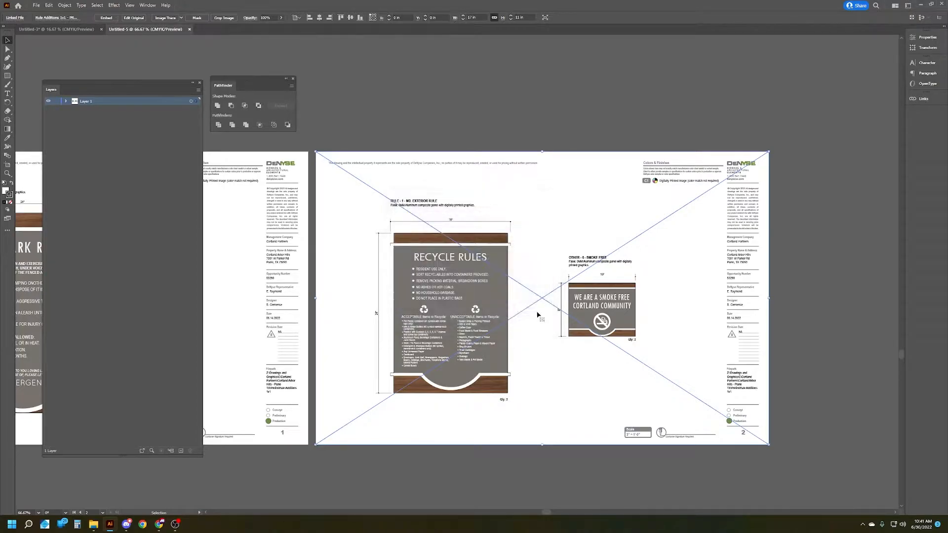
{"action": "left_click", "coordinate": [571, 483]}
Step: Flatten the transparency of the linked page with the Recycle Rules sign, converting all text to outlines
{"action": "left_click", "coordinate": [534, 294]}
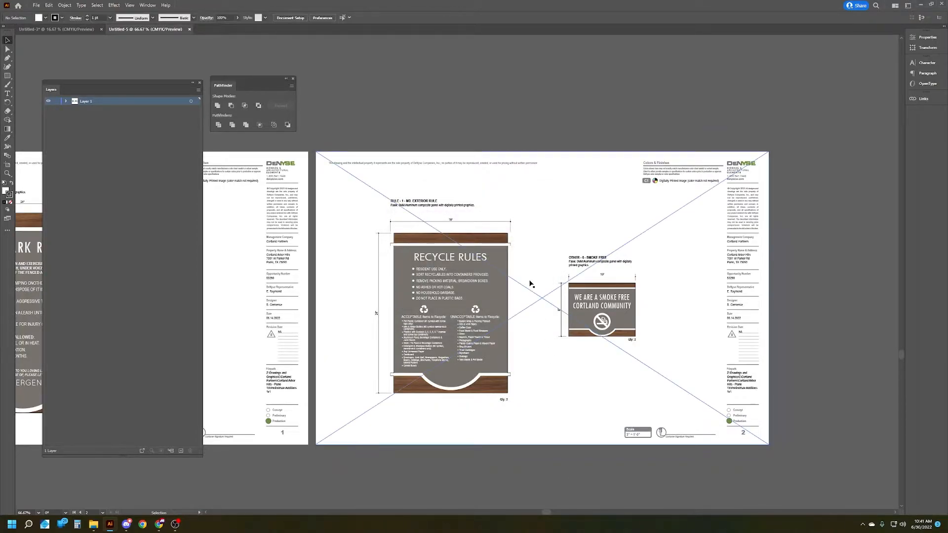
{"action": "left_click", "coordinate": [64, 6]}
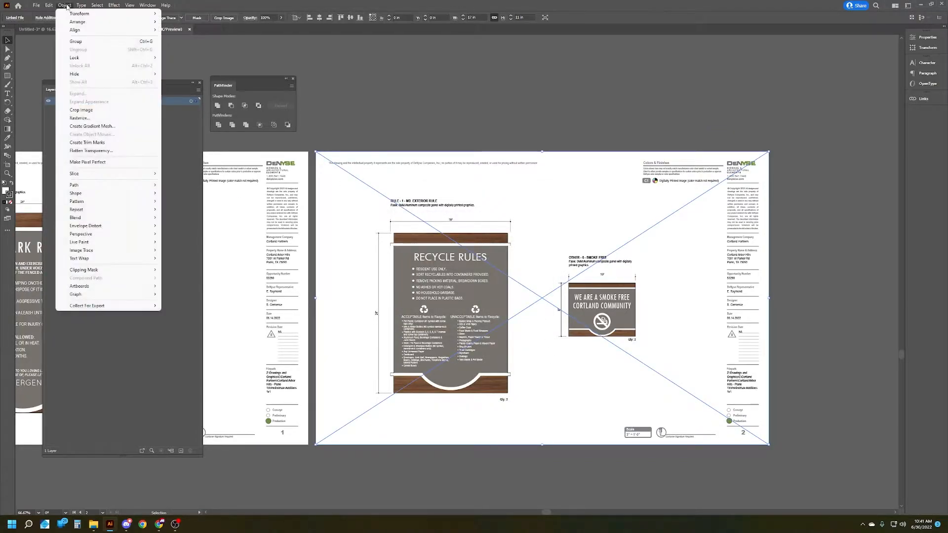
{"action": "left_click", "coordinate": [96, 151]}
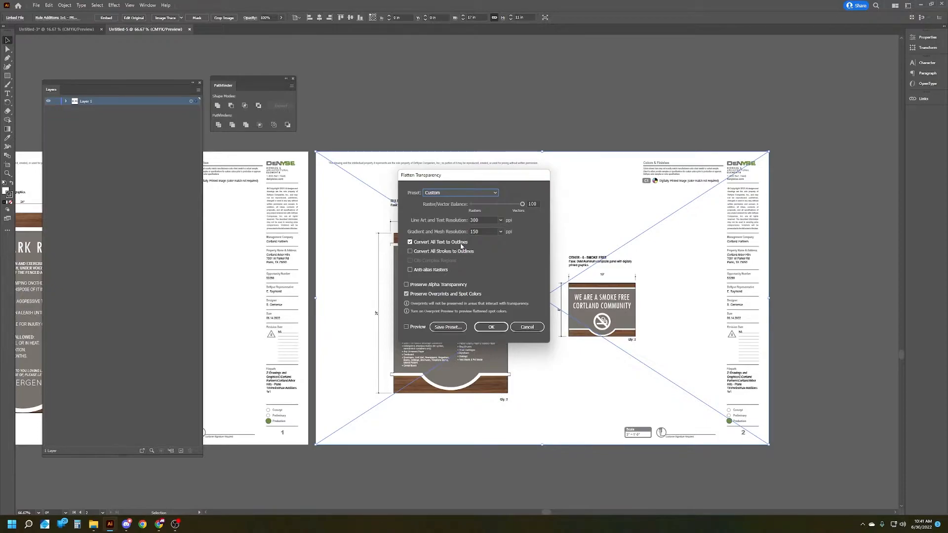
{"action": "left_click", "coordinate": [491, 327]}
{"action": "left_click", "coordinate": [596, 446]}
Step: Examine the outlined text and artwork of the Recycle Rules and smoke-free signs after flattening
{"action": "scroll", "coordinate": [420, 336], "scroll_direction": "up", "scroll_amount": 4}
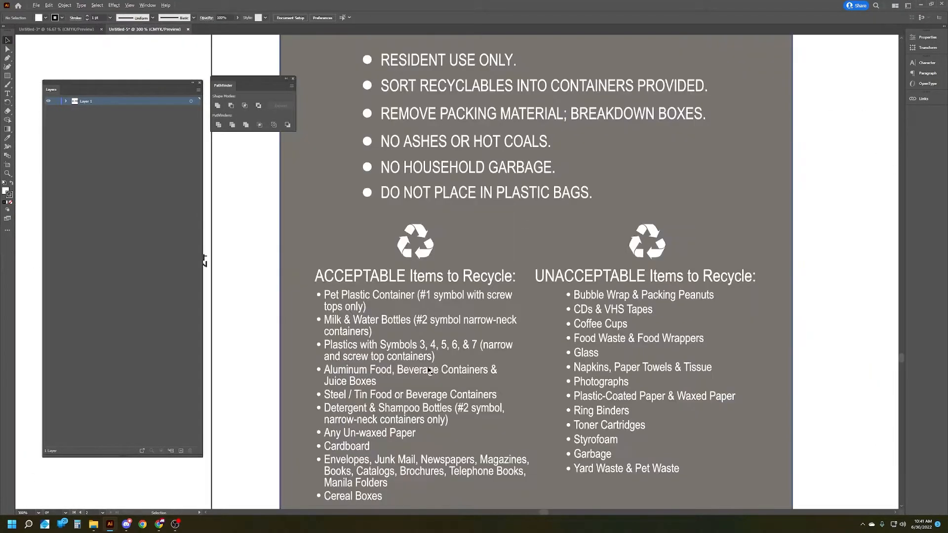
{"action": "scroll", "coordinate": [406, 345], "scroll_direction": "down", "scroll_amount": 1}
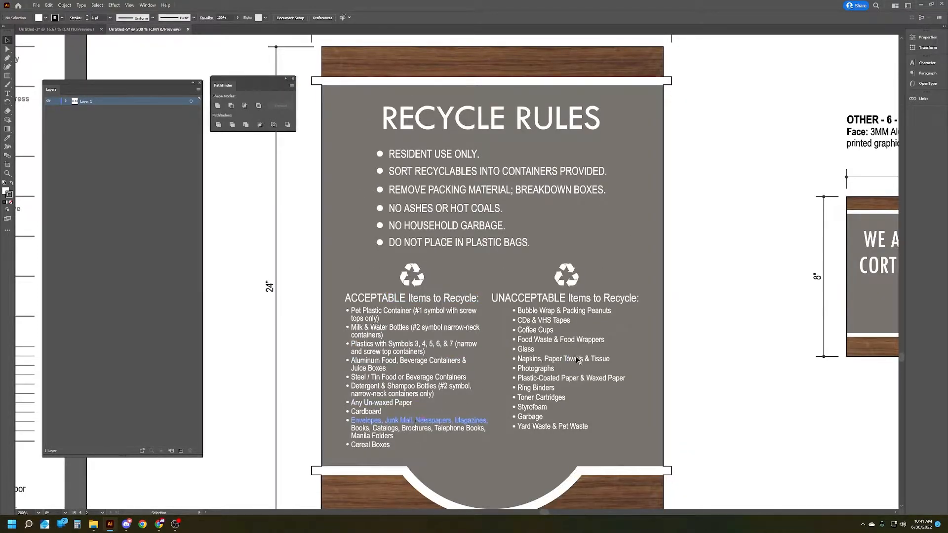
{"action": "scroll", "coordinate": [574, 355], "scroll_direction": "down", "scroll_amount": 1}
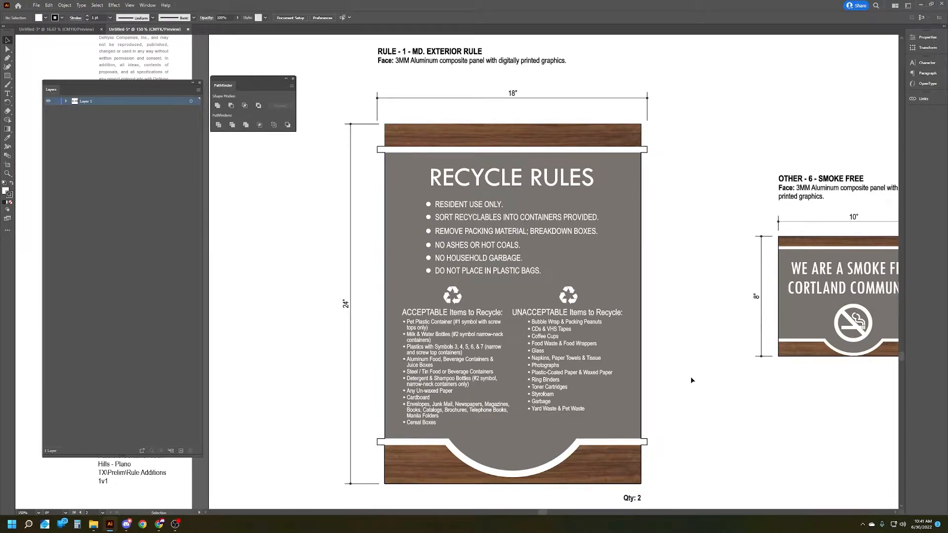
{"action": "scroll", "coordinate": [691, 381], "scroll_direction": "down", "scroll_amount": 1}
{"action": "scroll", "coordinate": [686, 383], "scroll_direction": "right", "scroll_amount": 1}
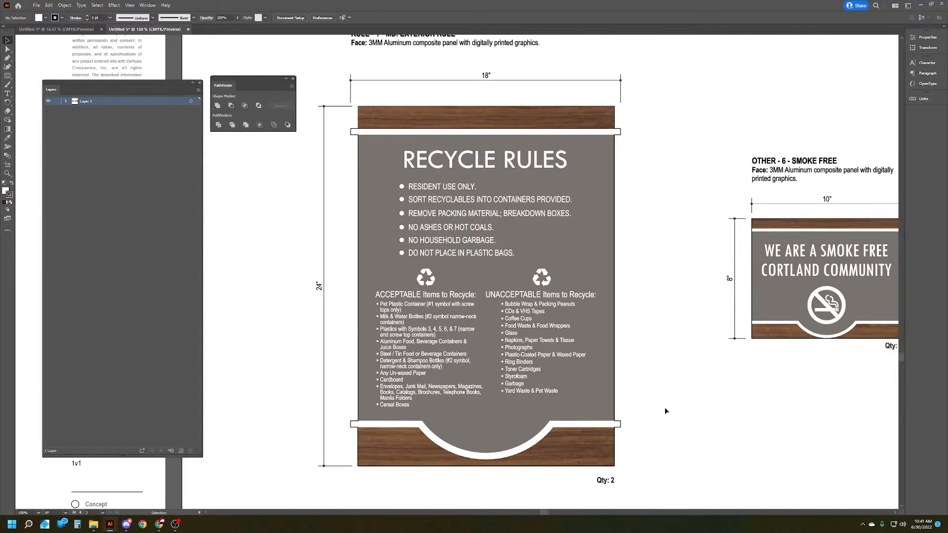
{"action": "scroll", "coordinate": [665, 411], "scroll_direction": "up", "scroll_amount": 1}
{"action": "scroll", "coordinate": [665, 410], "scroll_direction": "down", "scroll_amount": 1}
{"action": "key", "text": "a"}
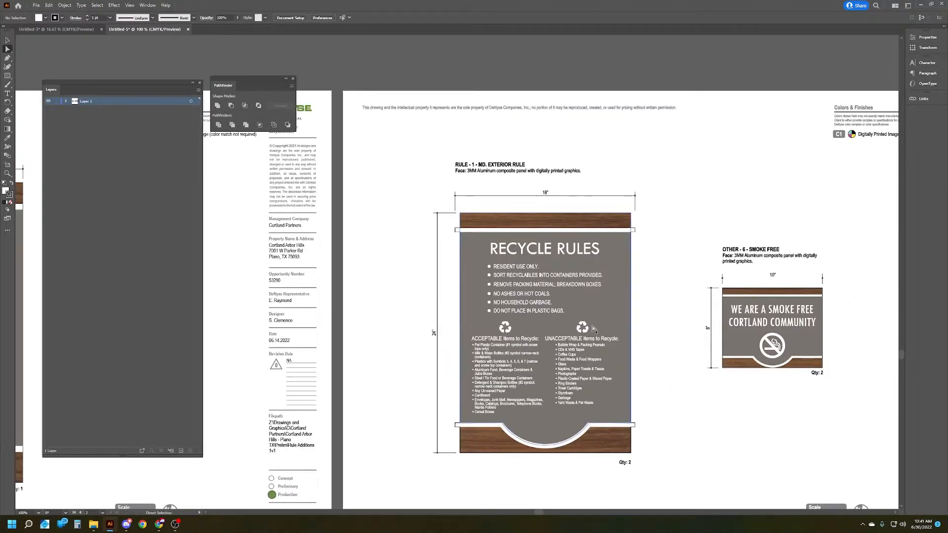
{"action": "left_click", "coordinate": [600, 295]}
{"action": "left_click", "coordinate": [758, 309]}
{"action": "left_click", "coordinate": [712, 392]}
Step: Copy the Recycle Rules sign artwork from the flattened page into the blank print document
{"action": "scroll", "coordinate": [715, 405], "scroll_direction": "right", "scroll_amount": 2}
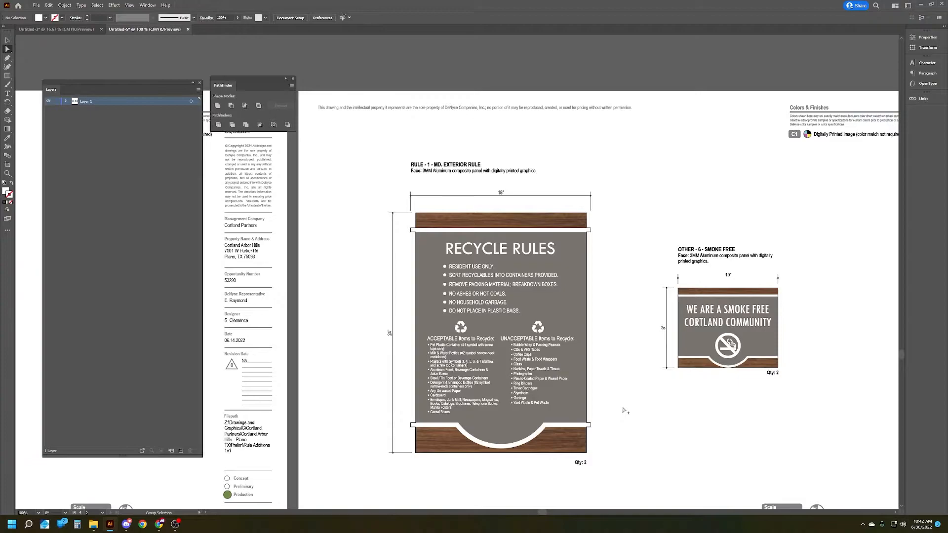
{"action": "mouse_move", "coordinate": [612, 457]}
{"action": "left_mouse_down"}
{"action": "mouse_move", "coordinate": [480, 330]}
{"action": "mouse_move", "coordinate": [420, 213]}
{"action": "mouse_move", "coordinate": [434, 251]}
{"action": "left_mouse_up"}
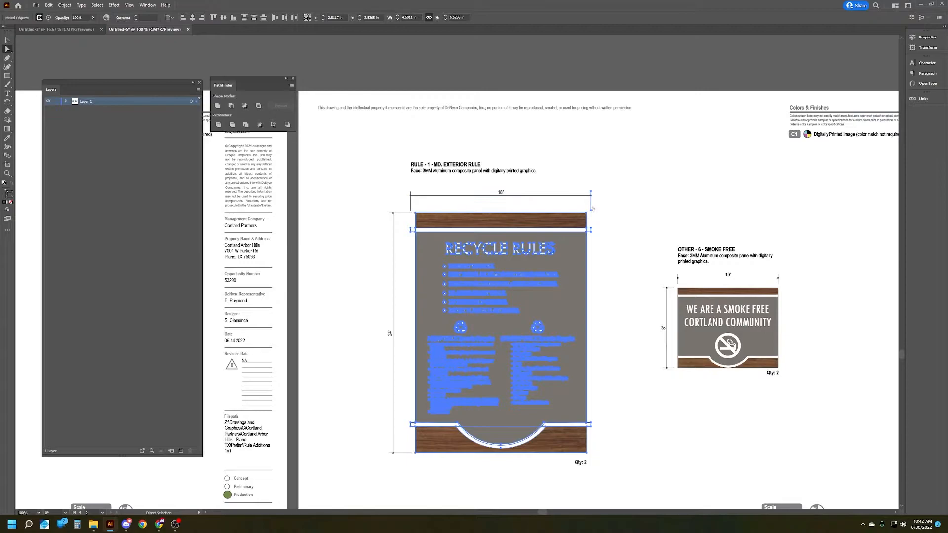
{"action": "key", "text": "v"}
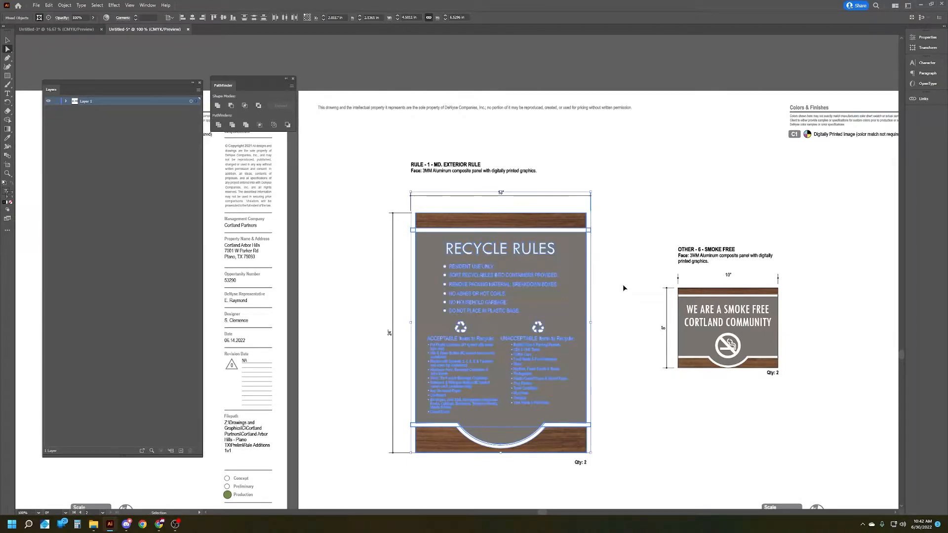
{"action": "left_click", "coordinate": [81, 29]}
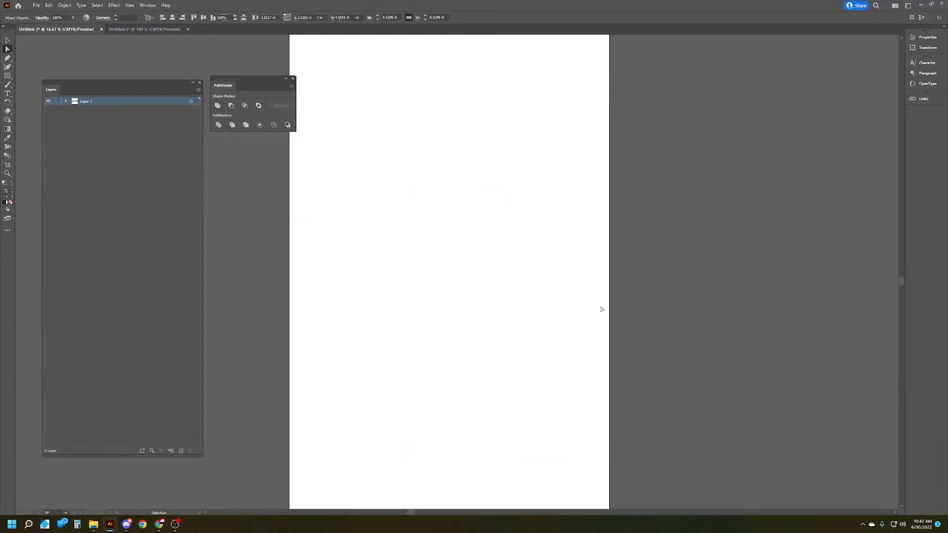
{"action": "scroll", "coordinate": [439, 233], "scroll_direction": "left", "scroll_amount": 2}
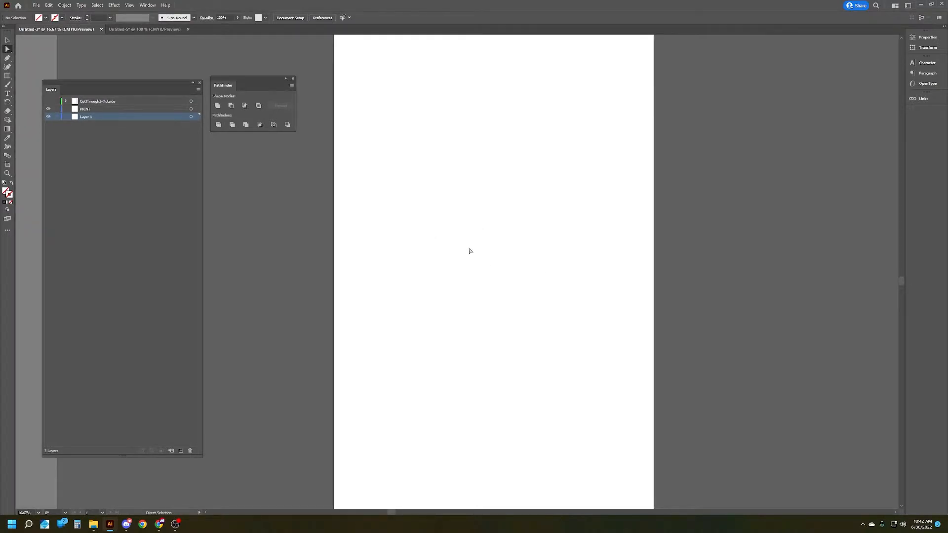
{"action": "key", "text": "ctrl+v"}
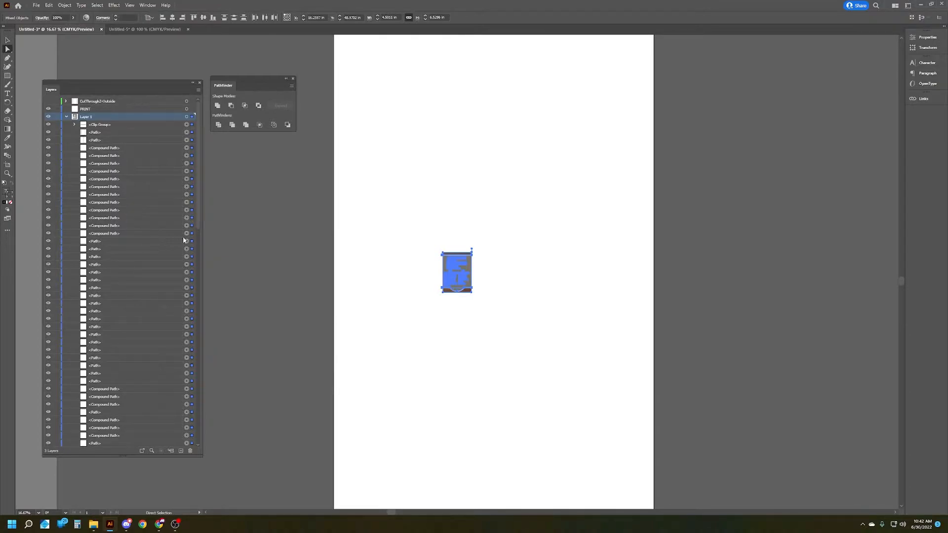
Step: Group the pasted sign artwork, move the group into the PRINT layer and delete the empty Layer 1
{"action": "key", "text": "ctrl+g"}
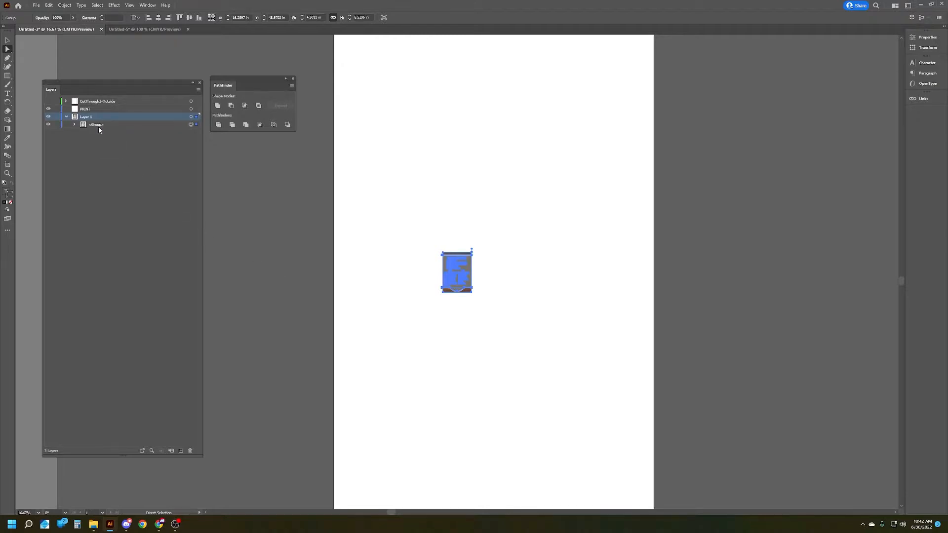
{"action": "left_click_drag", "start_coordinate": [96, 127], "coordinate": [87, 109]}
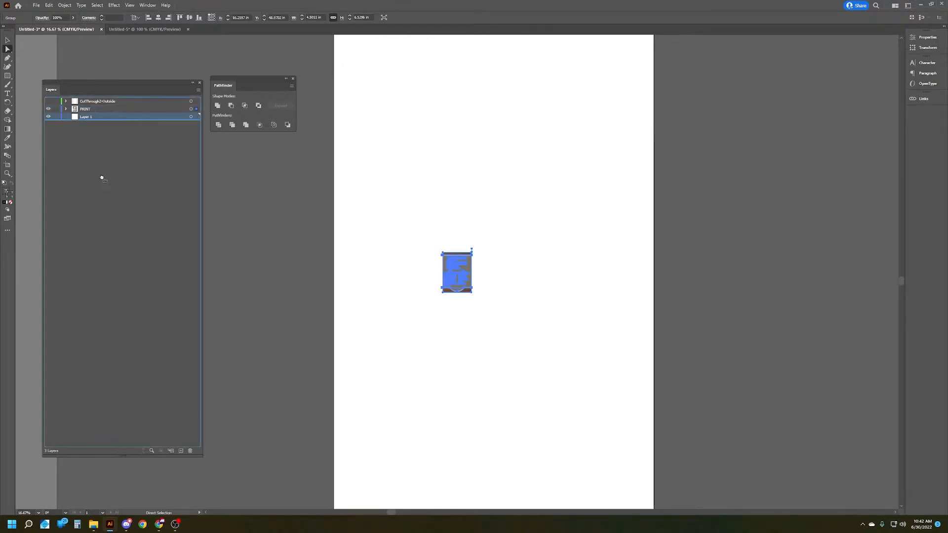
{"action": "left_click_drag", "start_coordinate": [203, 459], "coordinate": [190, 451]}
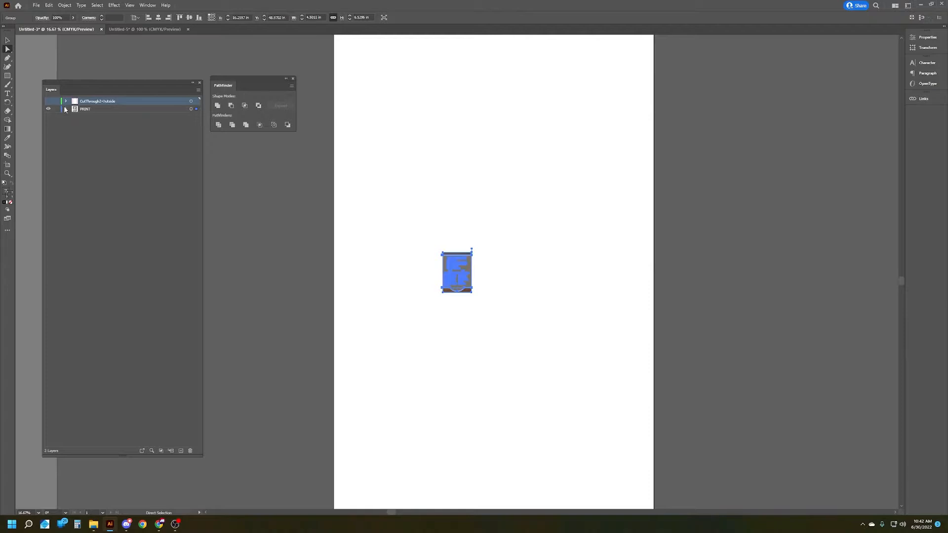
Step: Delete the leftover path from the CutThrough2-Outside layer
{"action": "left_click", "coordinate": [65, 109]}
{"action": "left_click", "coordinate": [66, 102]}
{"action": "left_click", "coordinate": [84, 109]}
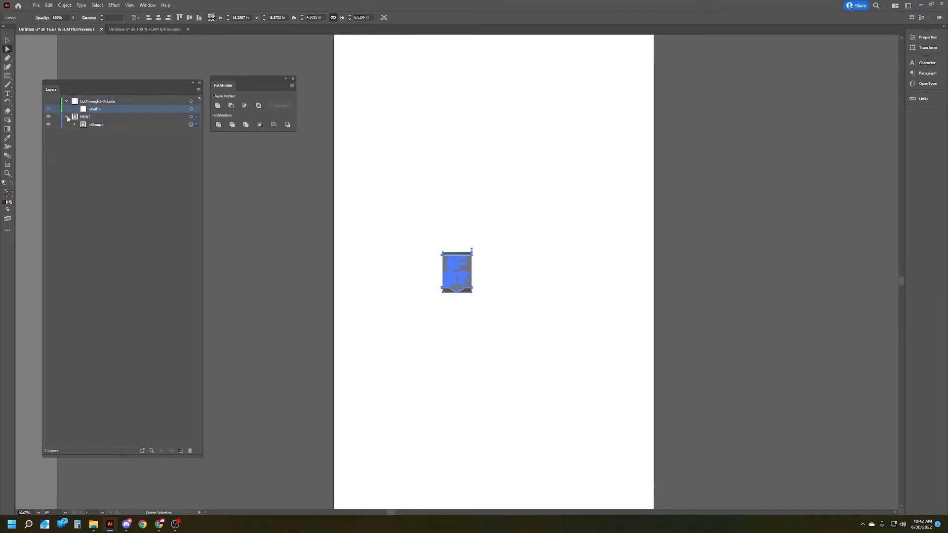
{"action": "left_click_drag", "start_coordinate": [84, 109], "coordinate": [191, 451]}
{"action": "left_click", "coordinate": [483, 305]}
Step: Isolate the sign group and delete the stray dimension line above the sign's upper right corner
{"action": "key", "text": "ctrl+plus"}
{"action": "key", "text": "ctrl+plus"}
{"action": "key", "text": "ctrl+plus"}
{"action": "key", "text": "ctrl+plus"}
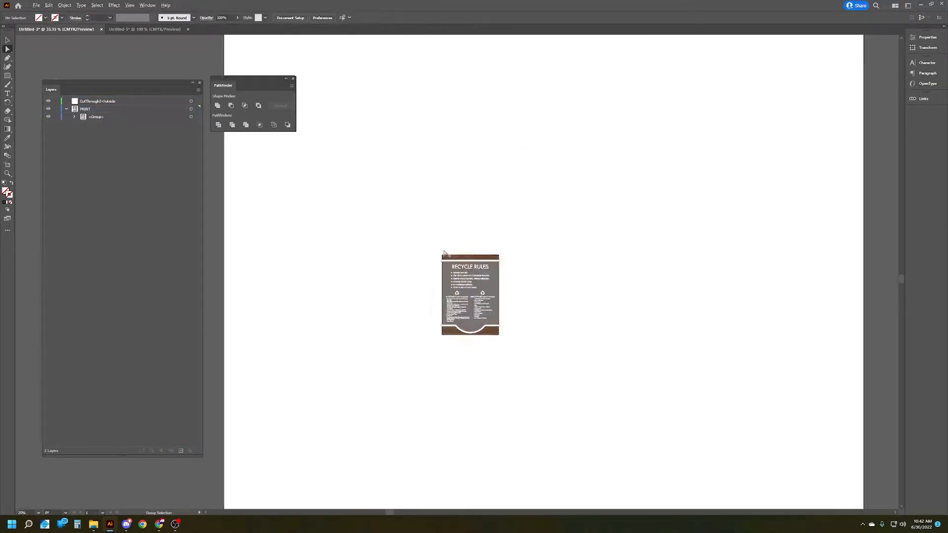
{"action": "scroll", "coordinate": [612, 354], "scroll_direction": "up", "scroll_amount": 1}
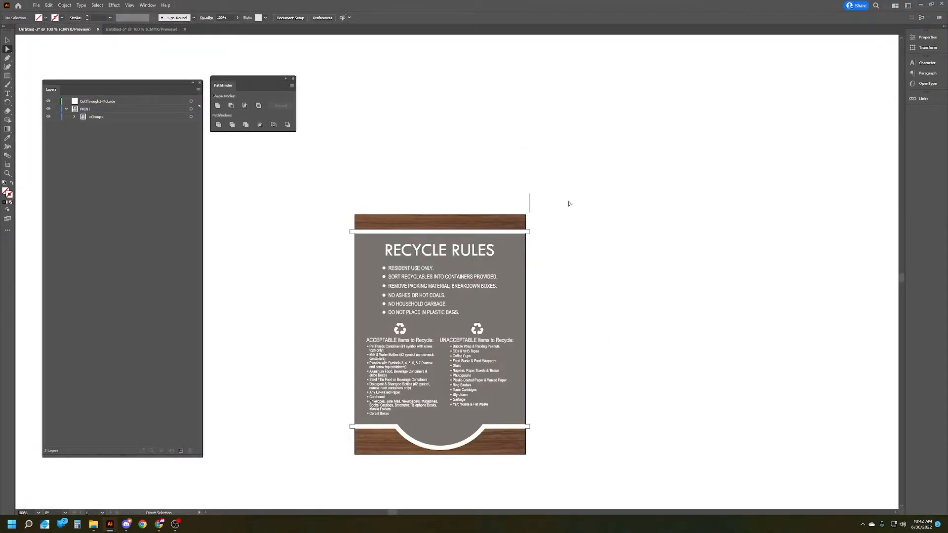
{"action": "key", "text": "v"}
{"action": "left_click", "coordinate": [531, 202]}
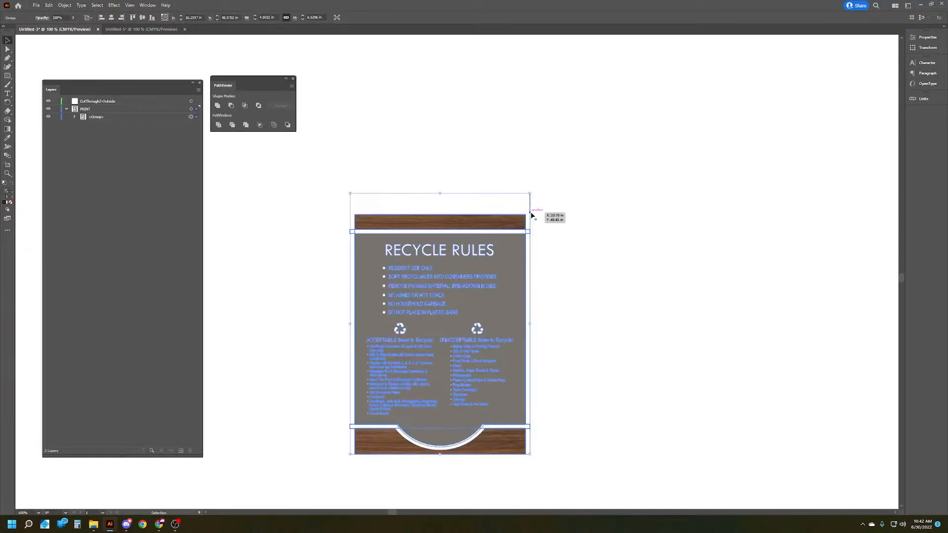
{"action": "double_click", "coordinate": [530, 205]}
{"action": "left_click", "coordinate": [530, 205]}
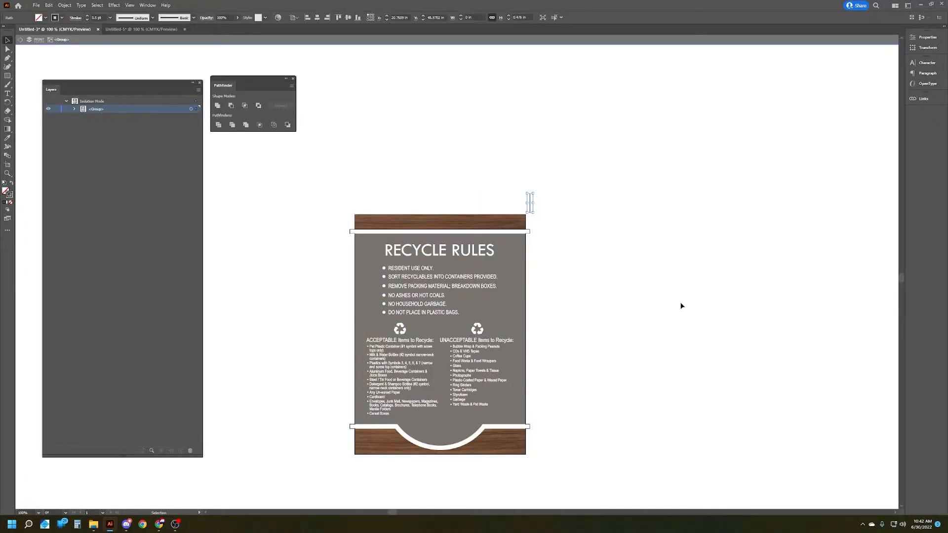
{"action": "key", "text": "Delete"}
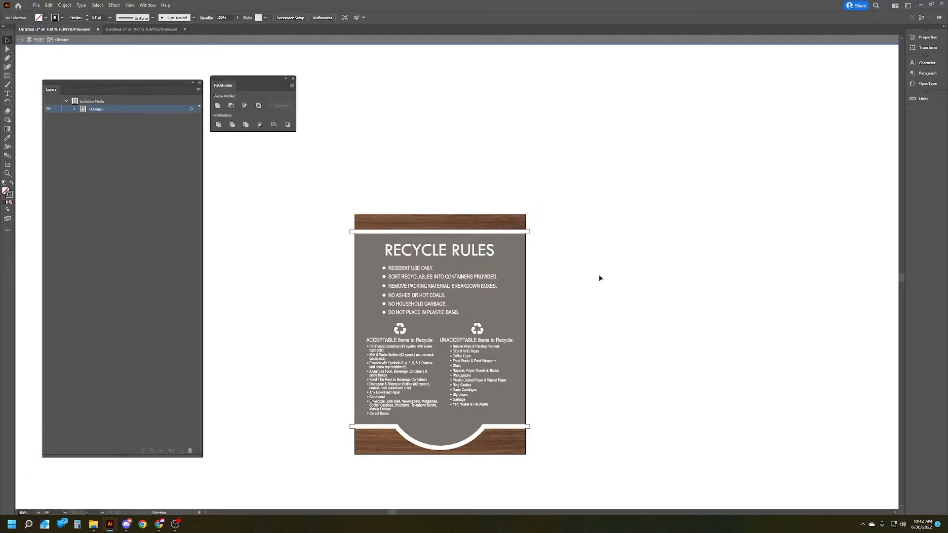
Step: Delete the black outer outline path that runs around the Recycle Rules sign and its protruding side tabs
{"action": "scroll", "coordinate": [600, 275], "scroll_direction": "left", "scroll_amount": 2}
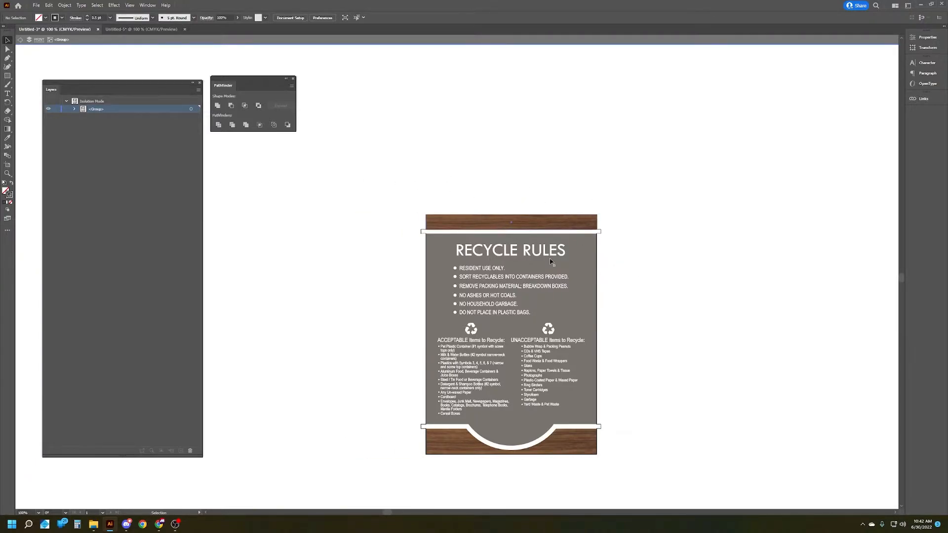
{"action": "scroll", "coordinate": [479, 453], "scroll_direction": "up", "scroll_amount": 2}
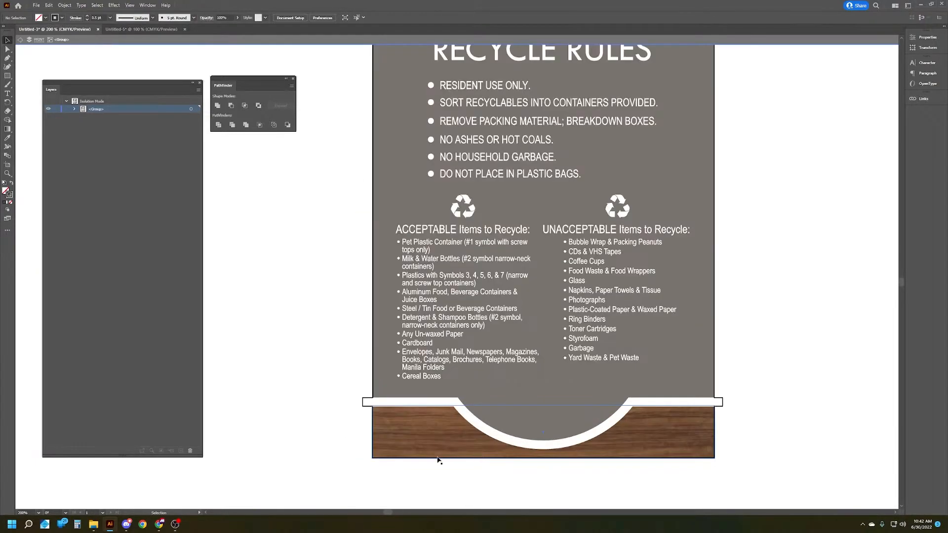
{"action": "scroll", "coordinate": [381, 453], "scroll_direction": "up", "scroll_amount": 3}
{"action": "key", "text": "a"}
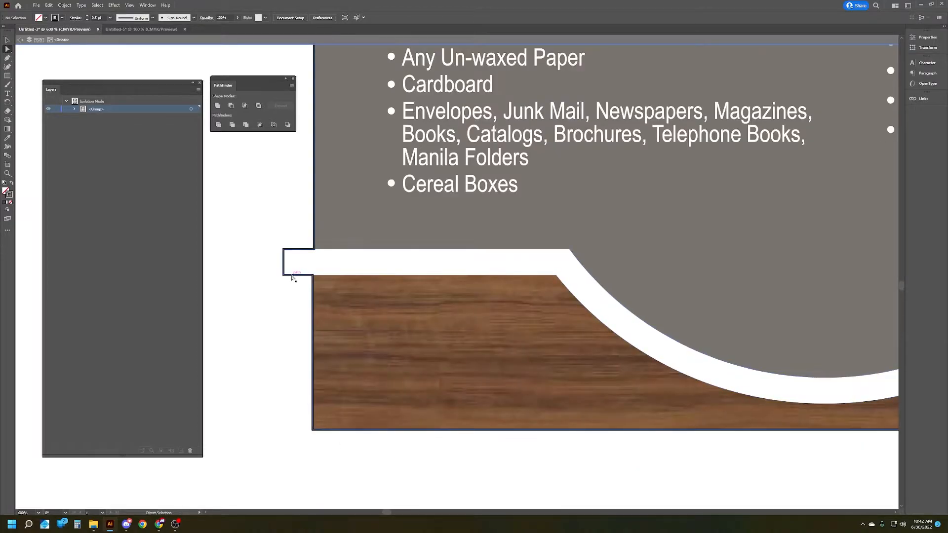
{"action": "left_click", "coordinate": [292, 278]}
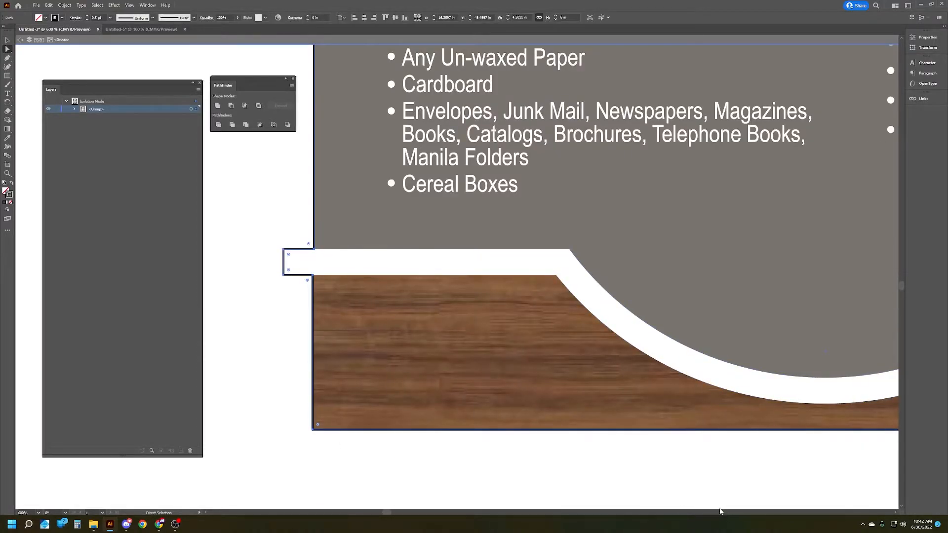
{"action": "scroll", "coordinate": [500, 418], "scroll_direction": "down", "scroll_amount": 3}
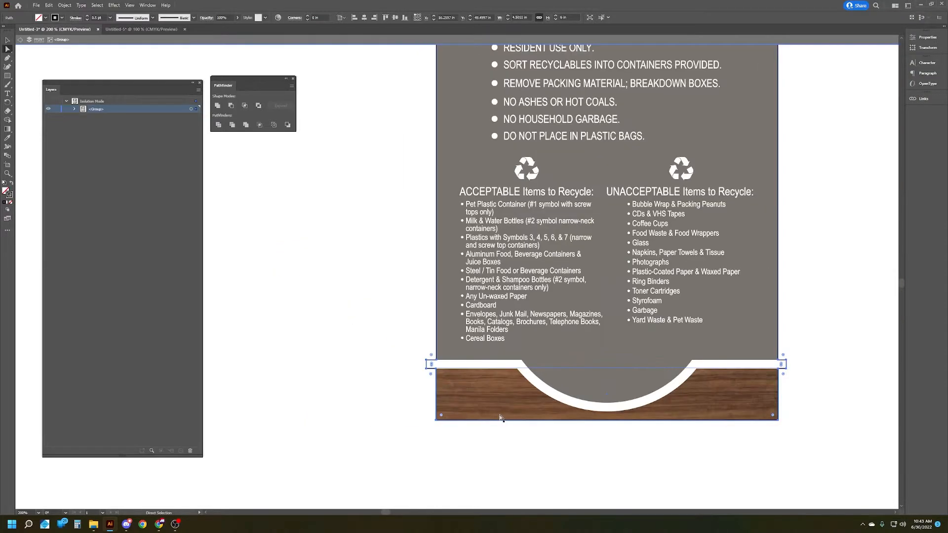
{"action": "scroll", "coordinate": [500, 417], "scroll_direction": "down", "scroll_amount": 2}
{"action": "scroll", "coordinate": [501, 418], "scroll_direction": "up", "scroll_amount": 1}
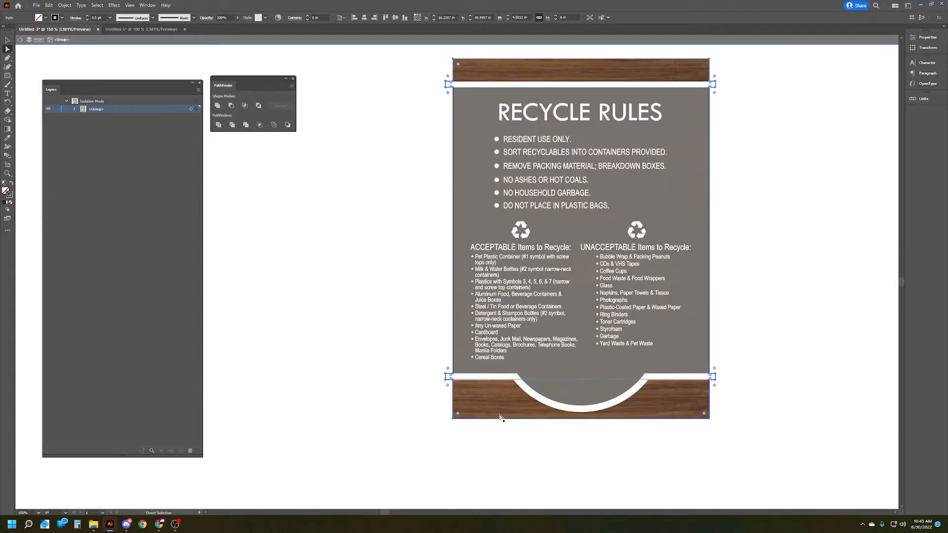
{"action": "scroll", "coordinate": [500, 418], "scroll_direction": "up", "scroll_amount": 1}
{"action": "scroll", "coordinate": [499, 416], "scroll_direction": "right", "scroll_amount": 2}
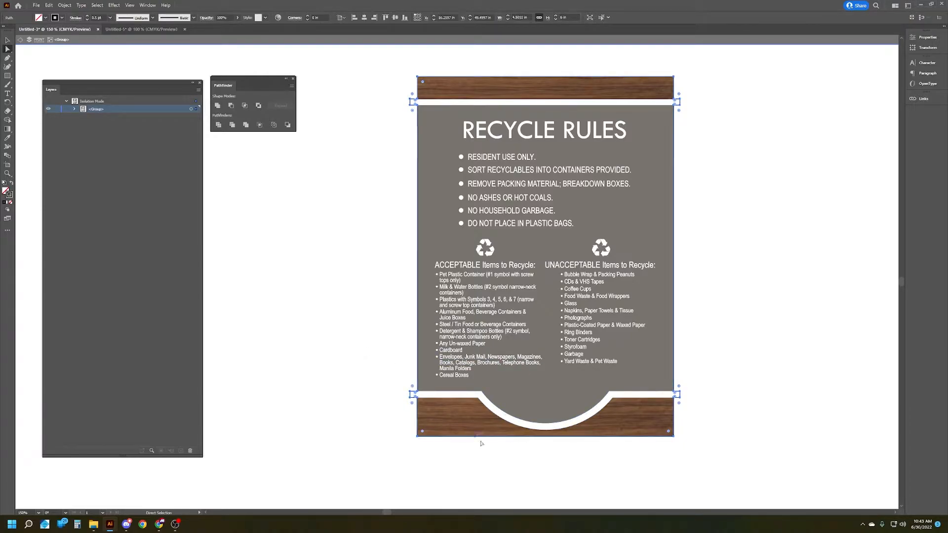
{"action": "scroll", "coordinate": [482, 442], "scroll_direction": "up", "scroll_amount": 1}
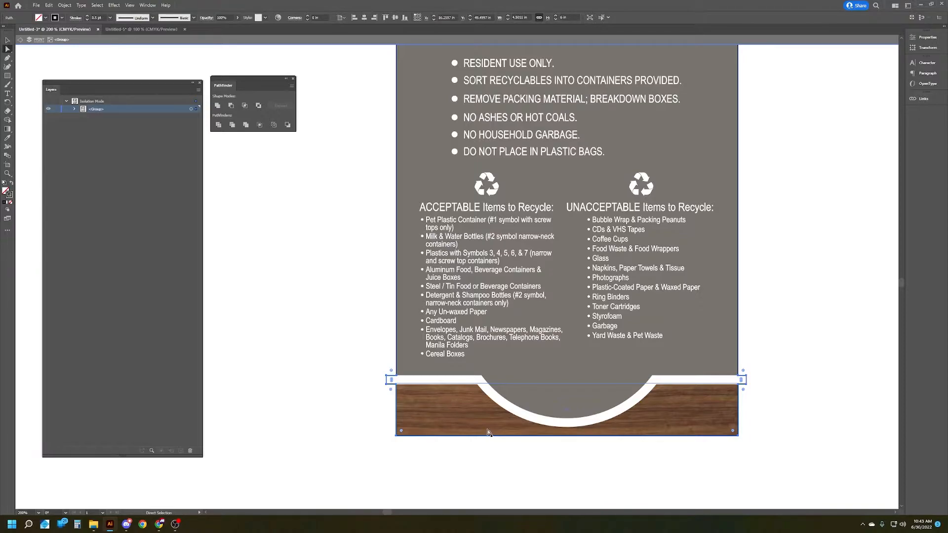
{"action": "left_click", "coordinate": [847, 359]}
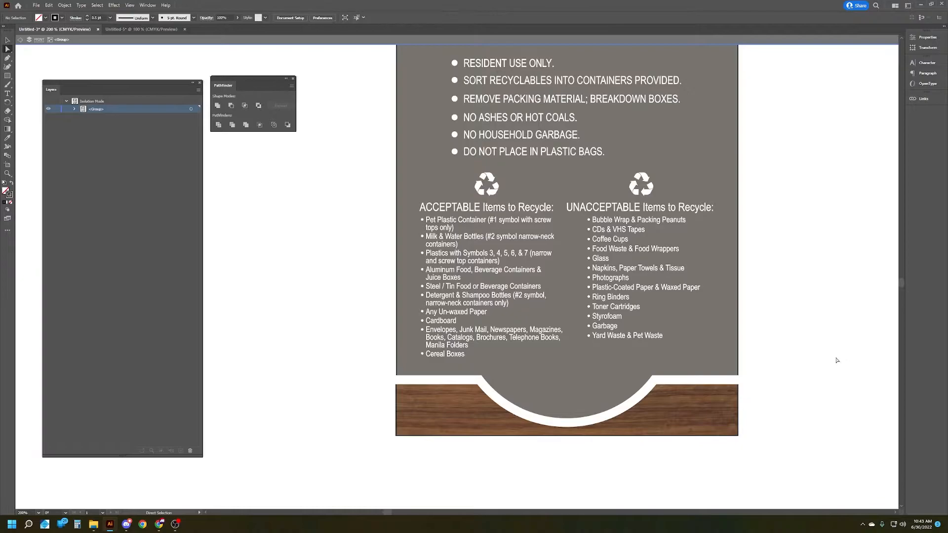
Step: Delete the remaining black outline path along the edges of the sign's wood and grey panels
{"action": "scroll", "coordinate": [390, 429], "scroll_direction": "up", "scroll_amount": 4}
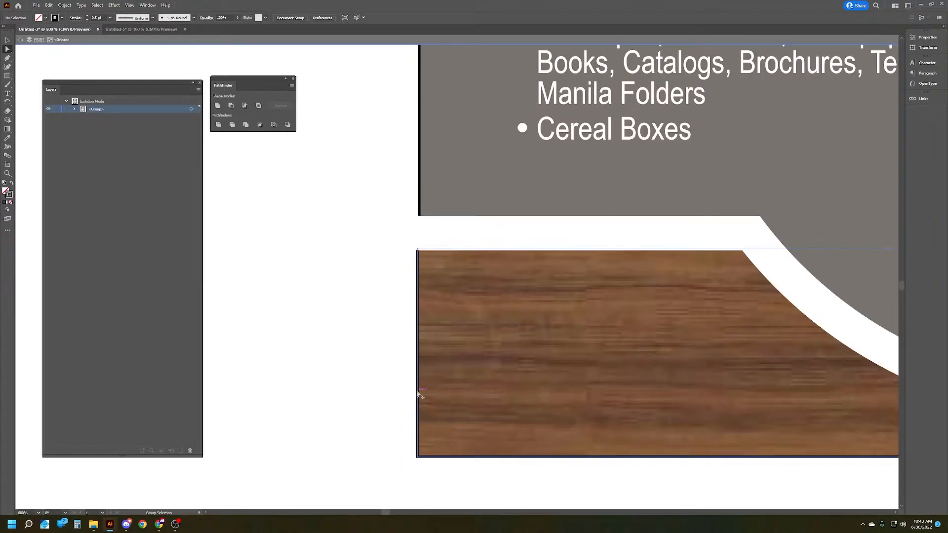
{"action": "left_click", "coordinate": [420, 395]}
{"action": "scroll", "coordinate": [280, 409], "scroll_direction": "down", "scroll_amount": 1}
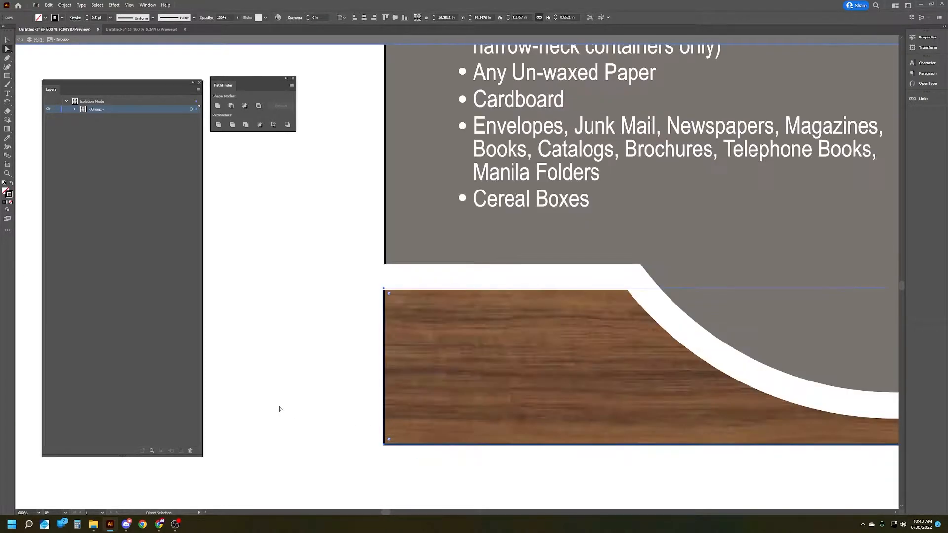
{"action": "left_click", "coordinate": [284, 408]}
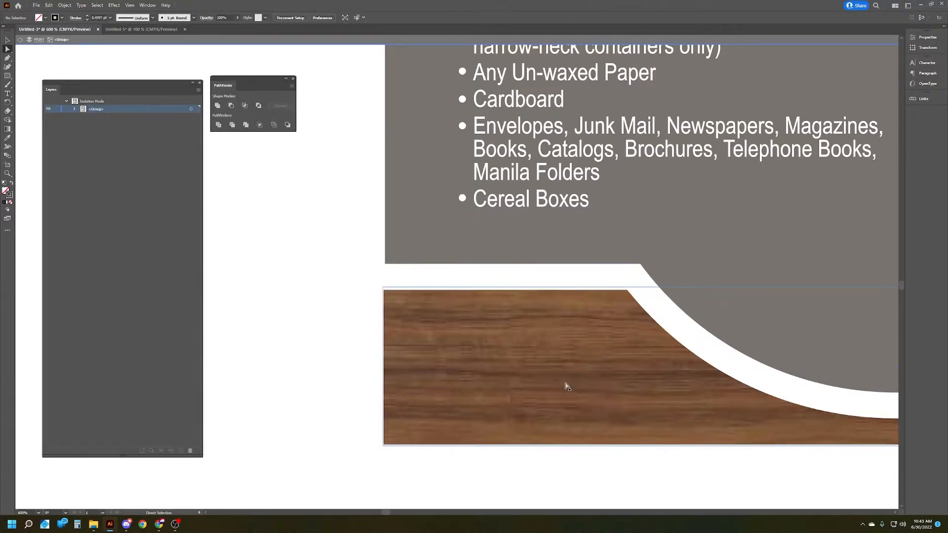
{"action": "key", "text": "ctrl+1"}
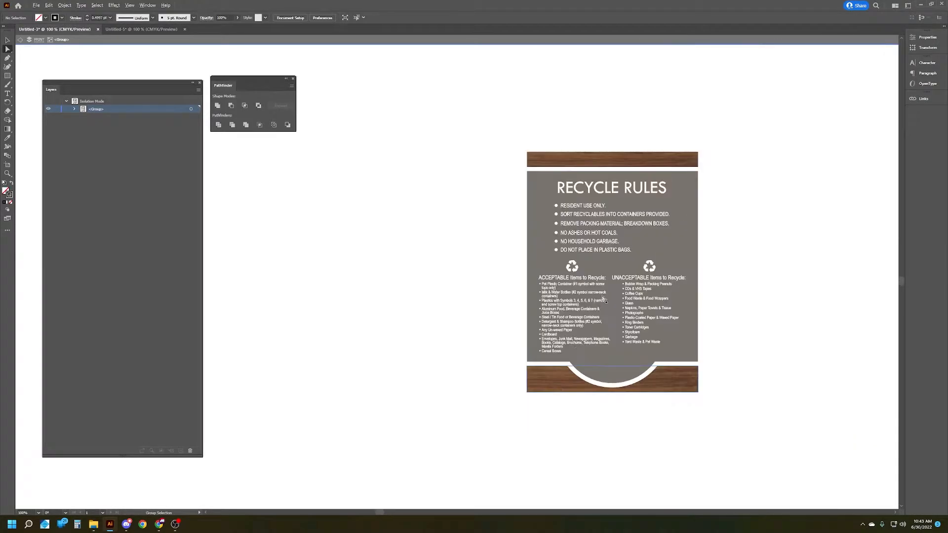
Step: Switch to the proof document and examine the Colors & Finishes callout and the border outlines of the Recycle Rules and Smoke Free signs
{"action": "left_click", "coordinate": [141, 29]}
{"action": "left_click", "coordinate": [831, 320]}
{"action": "scroll", "coordinate": [514, 364], "scroll_direction": "right", "scroll_amount": 5}
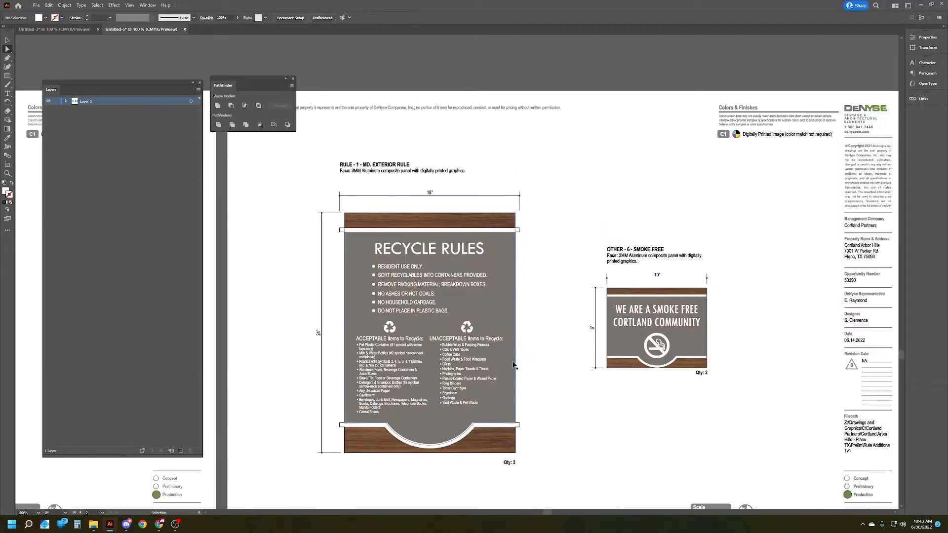
{"action": "scroll", "coordinate": [605, 206], "scroll_direction": "left", "scroll_amount": 1}
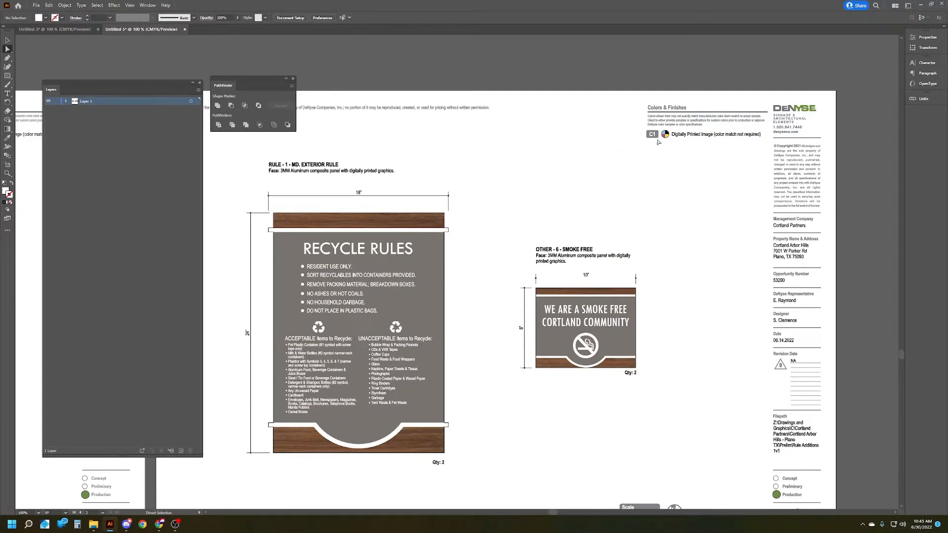
{"action": "left_click_drag", "start_coordinate": [748, 143], "coordinate": [765, 190]}
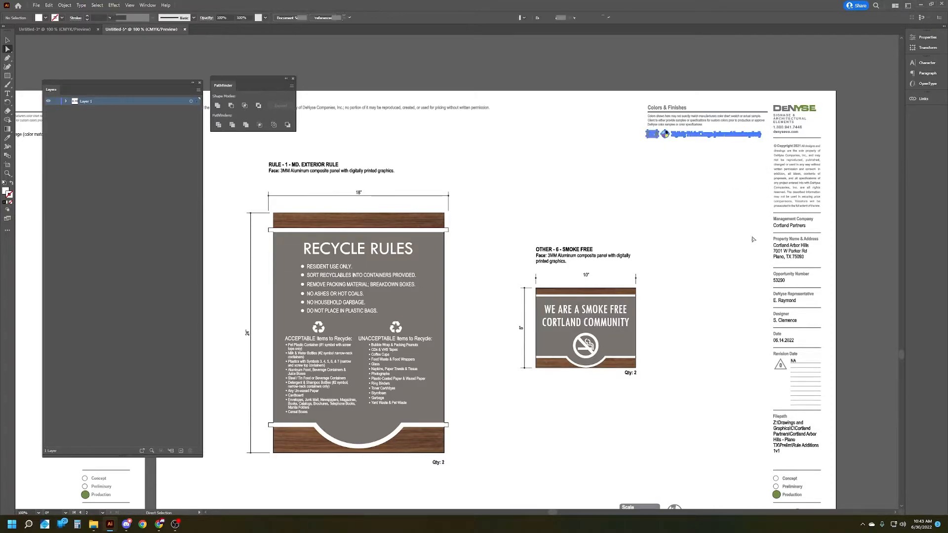
{"action": "left_click", "coordinate": [611, 197]}
{"action": "left_click", "coordinate": [684, 135]}
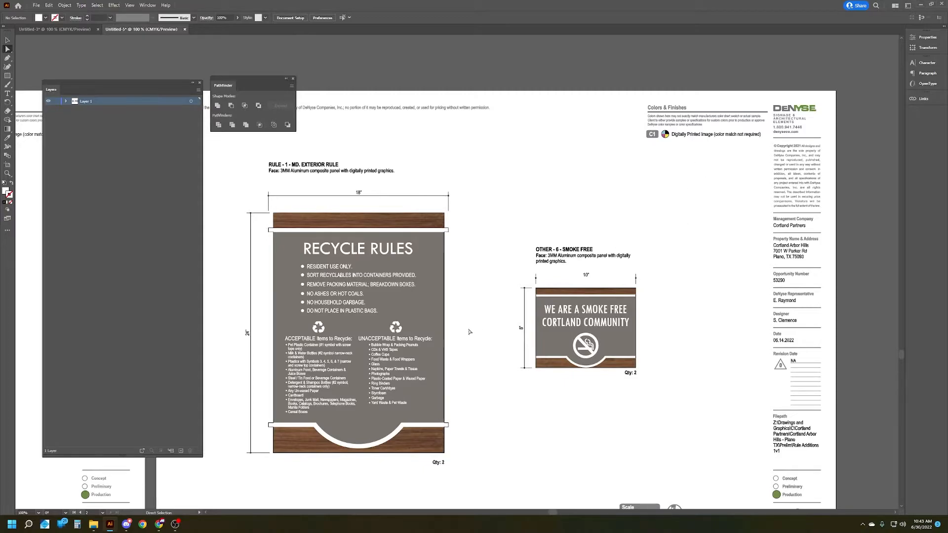
{"action": "scroll", "coordinate": [499, 396], "scroll_direction": "left", "scroll_amount": 2}
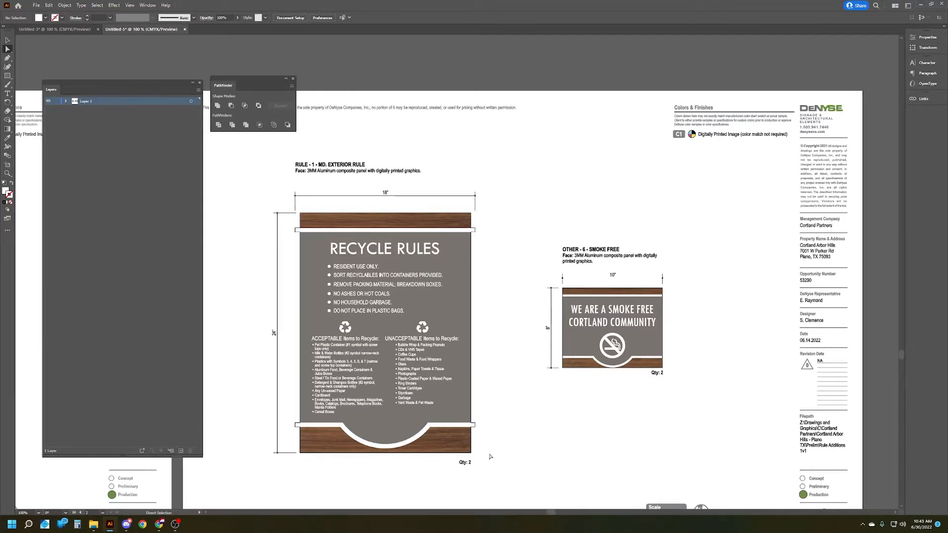
{"action": "scroll", "coordinate": [491, 450], "scroll_direction": "left", "scroll_amount": 1}
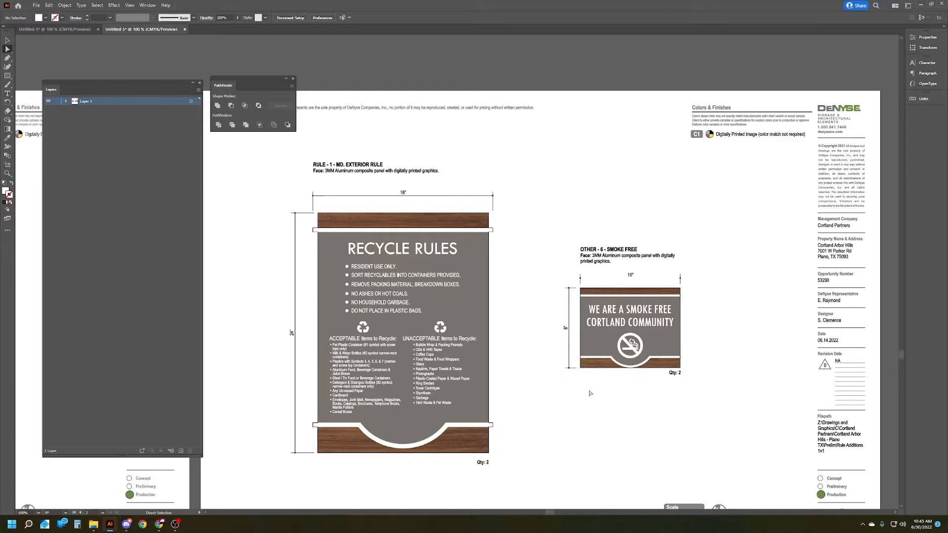
{"action": "scroll", "coordinate": [698, 328], "scroll_direction": "up", "scroll_amount": 3}
{"action": "scroll", "coordinate": [669, 241], "scroll_direction": "up", "scroll_amount": 3}
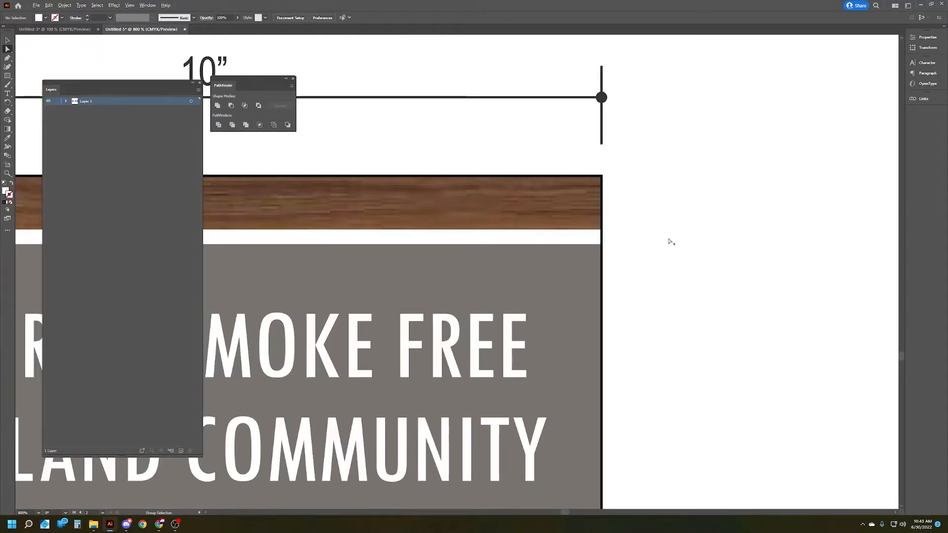
{"action": "scroll", "coordinate": [670, 242], "scroll_direction": "down", "scroll_amount": 7}
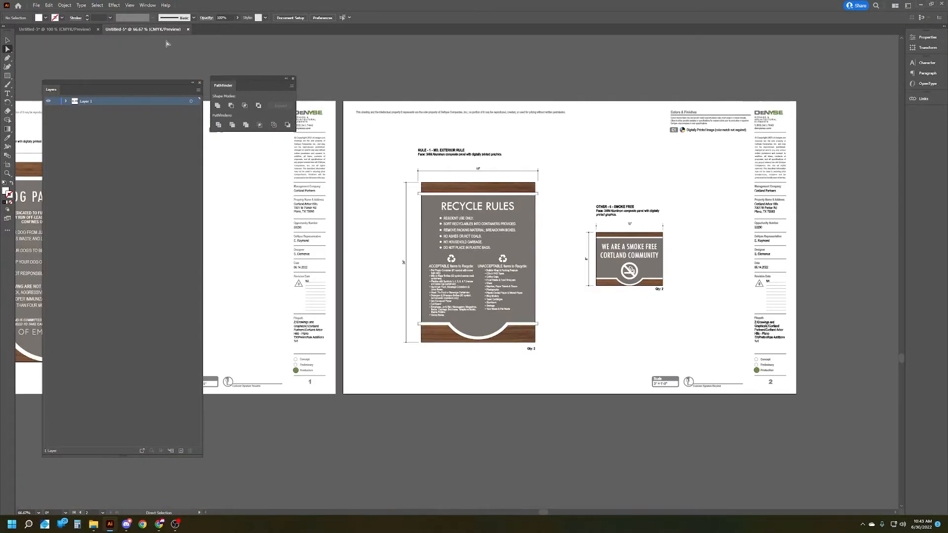
Step: Return to the print document and examine the whole Recycle Rules sign, including its edges and white bands
{"action": "left_click", "coordinate": [61, 29]}
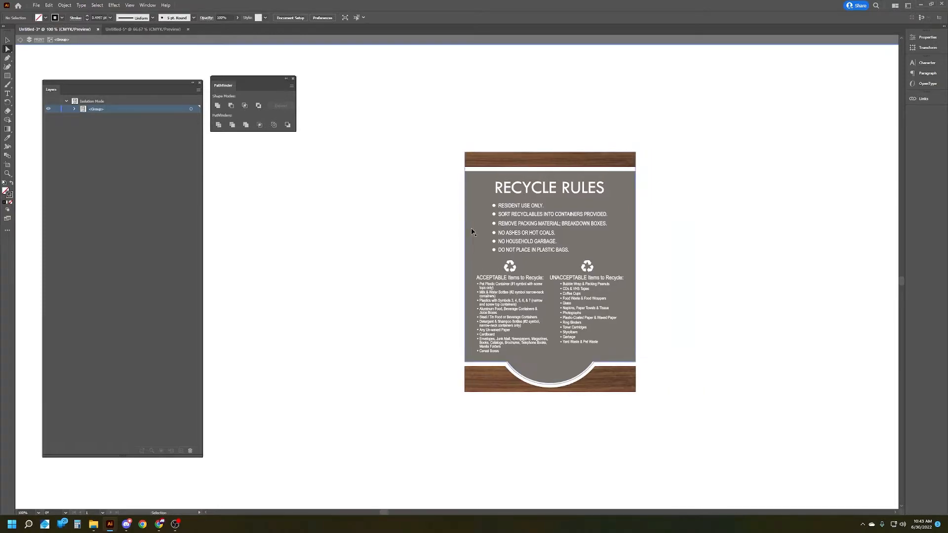
{"action": "scroll", "coordinate": [679, 184], "scroll_direction": "right", "scroll_amount": 1}
{"action": "scroll", "coordinate": [535, 199], "scroll_direction": "up", "scroll_amount": 1}
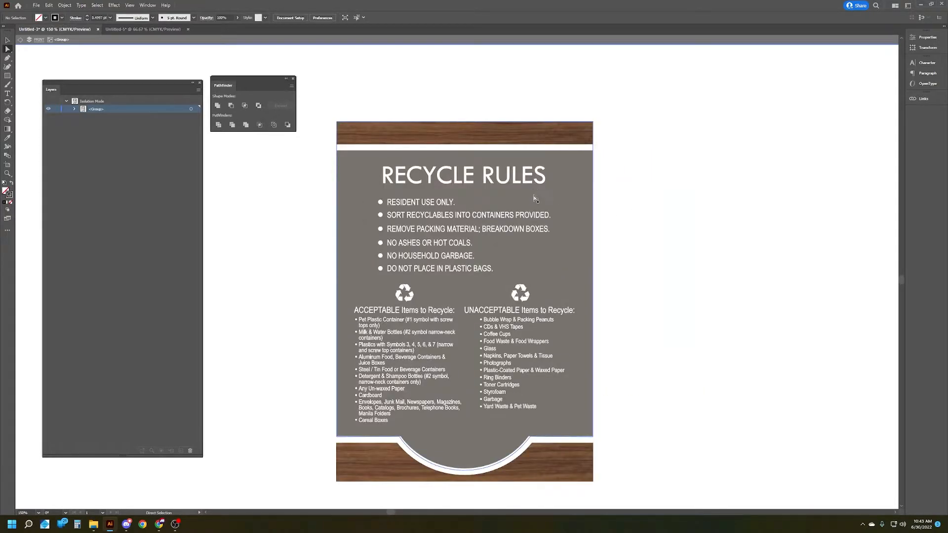
{"action": "scroll", "coordinate": [536, 199], "scroll_direction": "down", "scroll_amount": 3}
{"action": "scroll", "coordinate": [536, 199], "scroll_direction": "left", "scroll_amount": 5}
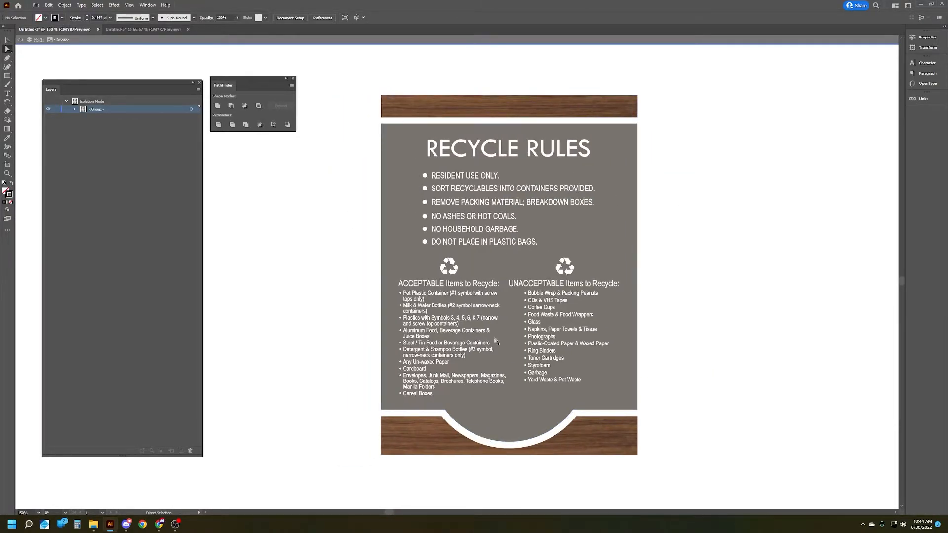
{"action": "key", "text": "v"}
{"action": "scroll", "coordinate": [679, 244], "scroll_direction": "down", "scroll_amount": 1}
{"action": "scroll", "coordinate": [691, 206], "scroll_direction": "up", "scroll_amount": 2}
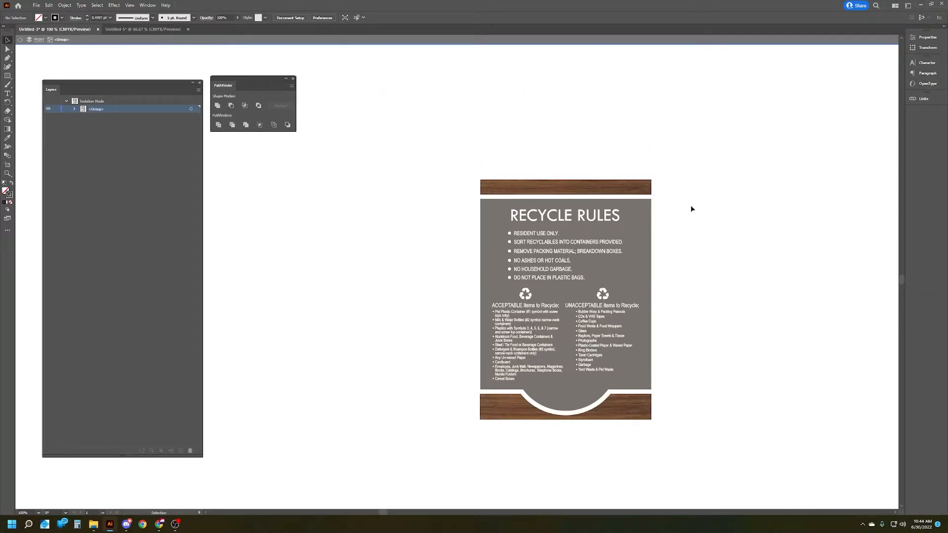
Step: Select the wood bar along the sign's upper edge together with the white band directly beneath it
{"action": "scroll", "coordinate": [661, 194], "scroll_direction": "up", "scroll_amount": 3}
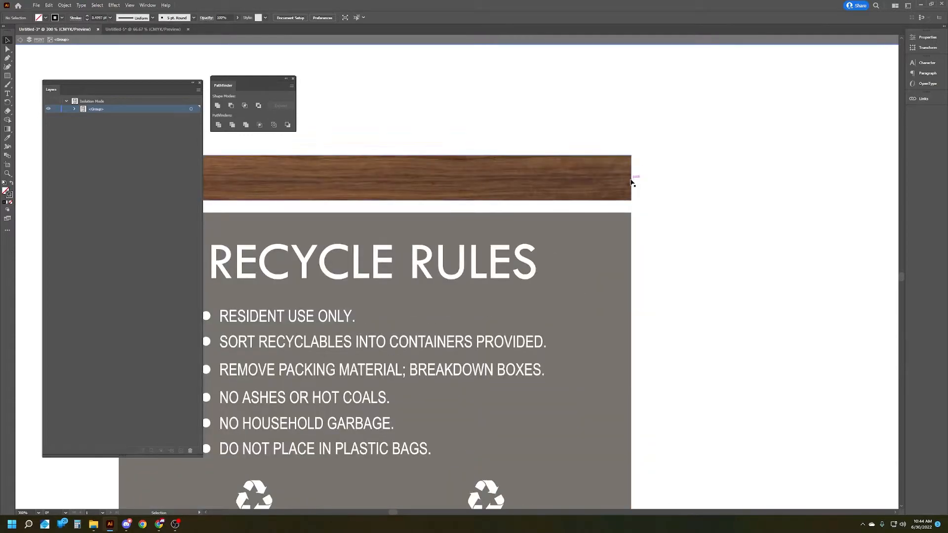
{"action": "key", "text": "a"}
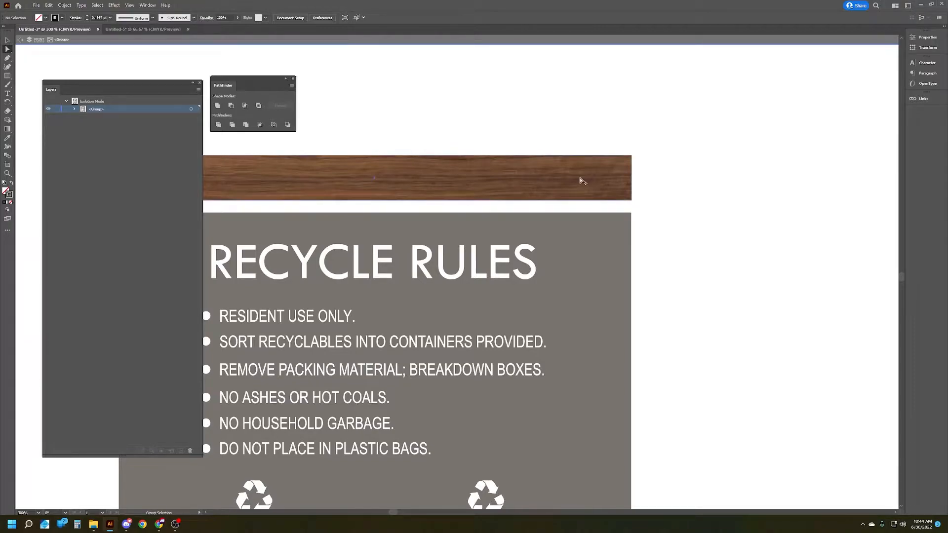
{"action": "scroll", "coordinate": [581, 178], "scroll_direction": "down", "scroll_amount": 1}
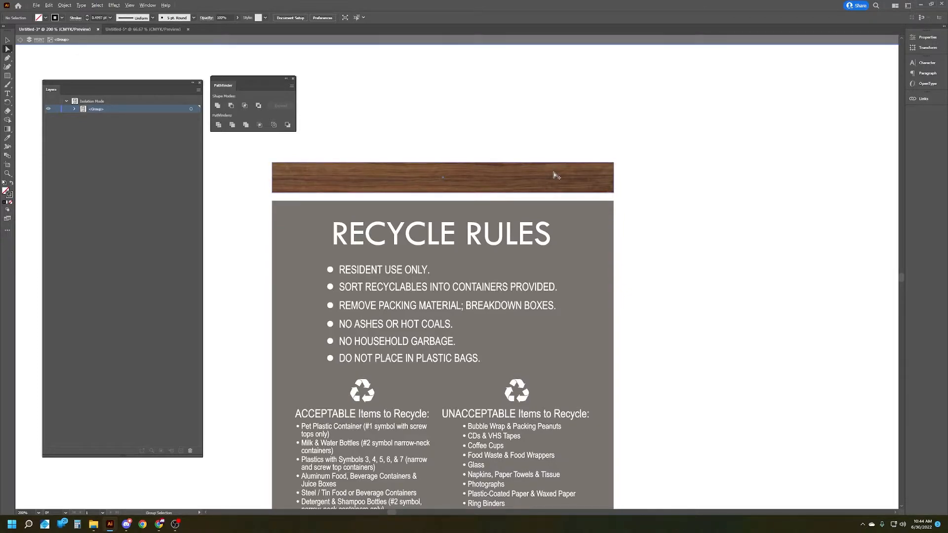
{"action": "left_click", "coordinate": [614, 177]}
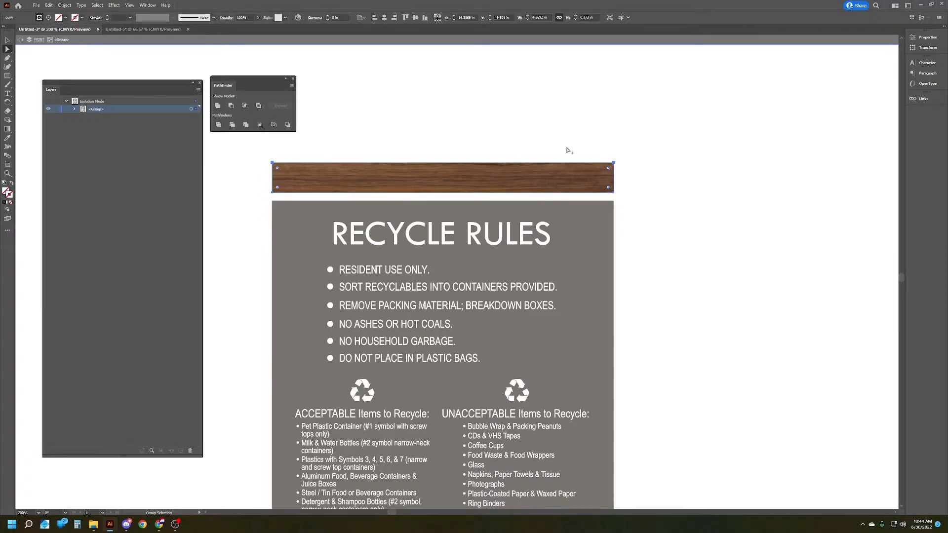
{"action": "scroll", "coordinate": [635, 193], "scroll_direction": "up", "scroll_amount": 1}
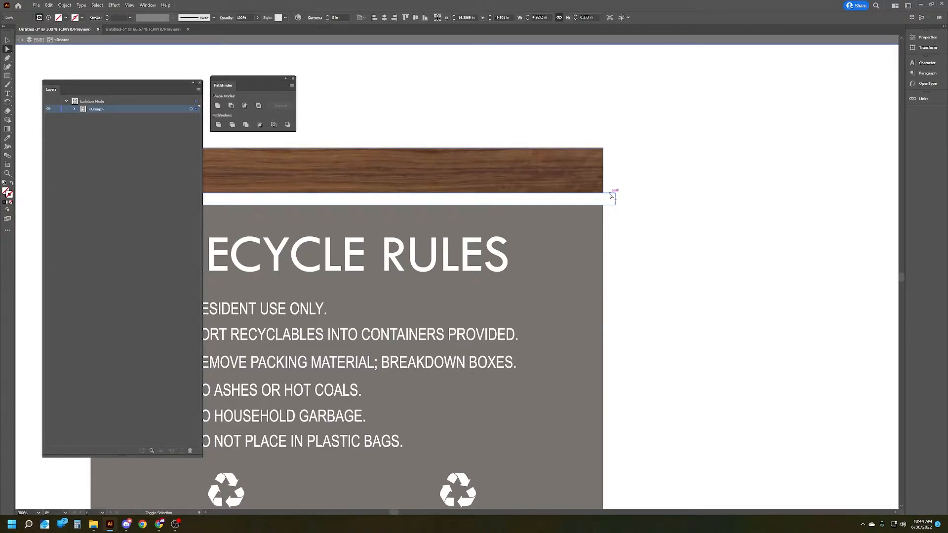
{"action": "left_click", "coordinate": [611, 196], "text": "shift"}
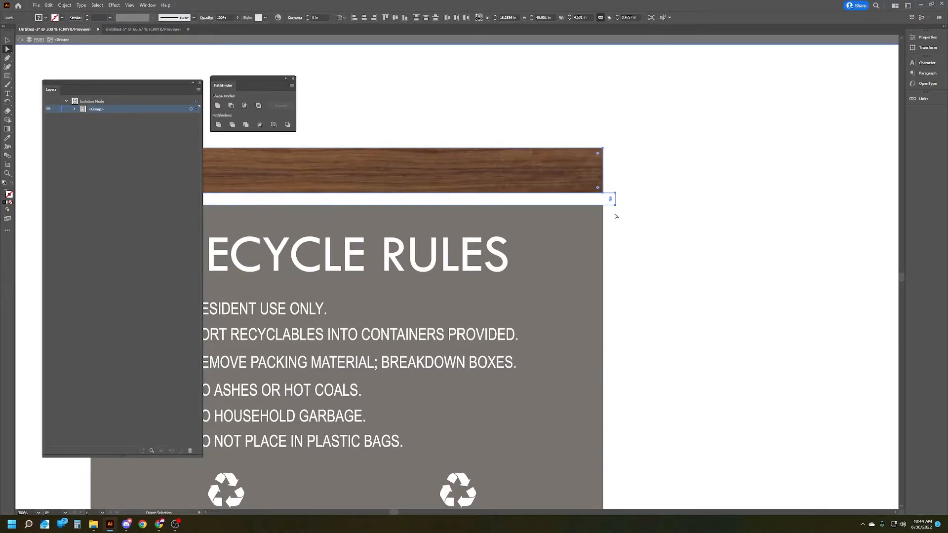
Step: Add the grey panel, the curved lower white band and the lower wood panel to the selection of outer shapes
{"action": "scroll", "coordinate": [634, 202], "scroll_direction": "left", "scroll_amount": 3}
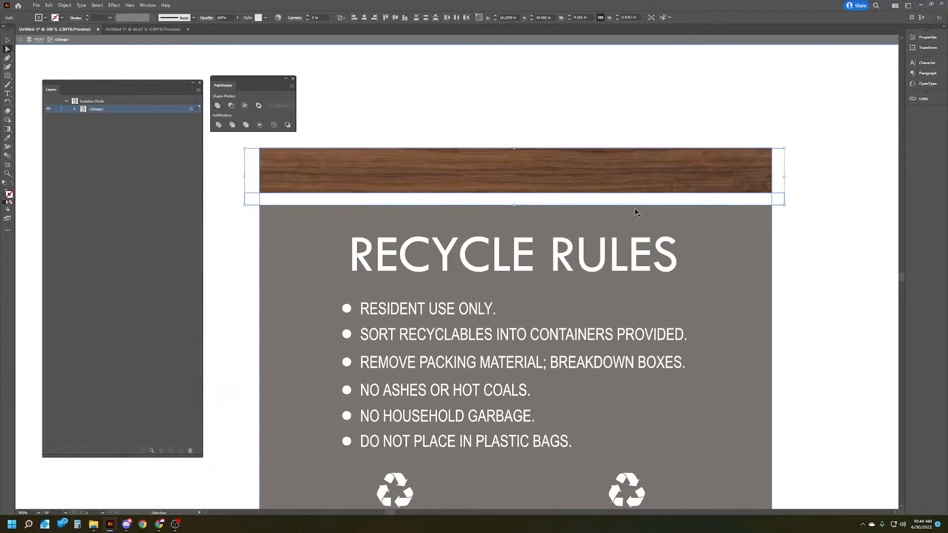
{"action": "scroll", "coordinate": [719, 254], "scroll_direction": "down", "scroll_amount": 1}
{"action": "scroll", "coordinate": [872, 302], "scroll_direction": "down", "scroll_amount": 2}
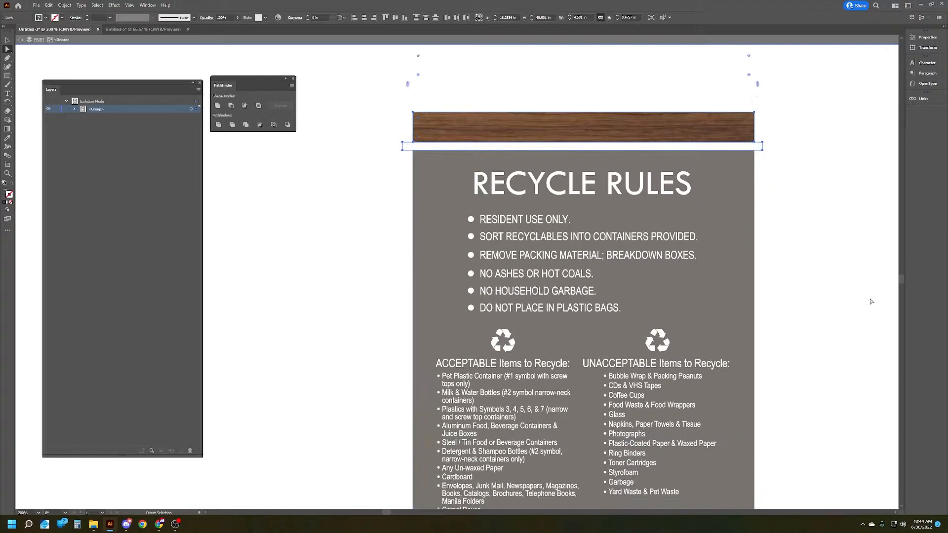
{"action": "scroll", "coordinate": [871, 302], "scroll_direction": "right", "scroll_amount": 1}
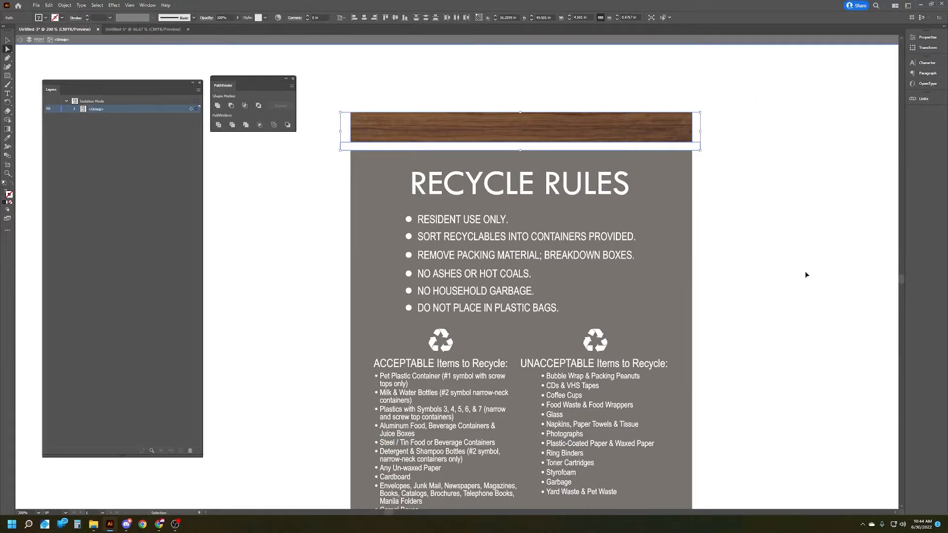
{"action": "left_click", "coordinate": [693, 223]}
{"action": "scroll", "coordinate": [800, 245], "scroll_direction": "down", "scroll_amount": 5}
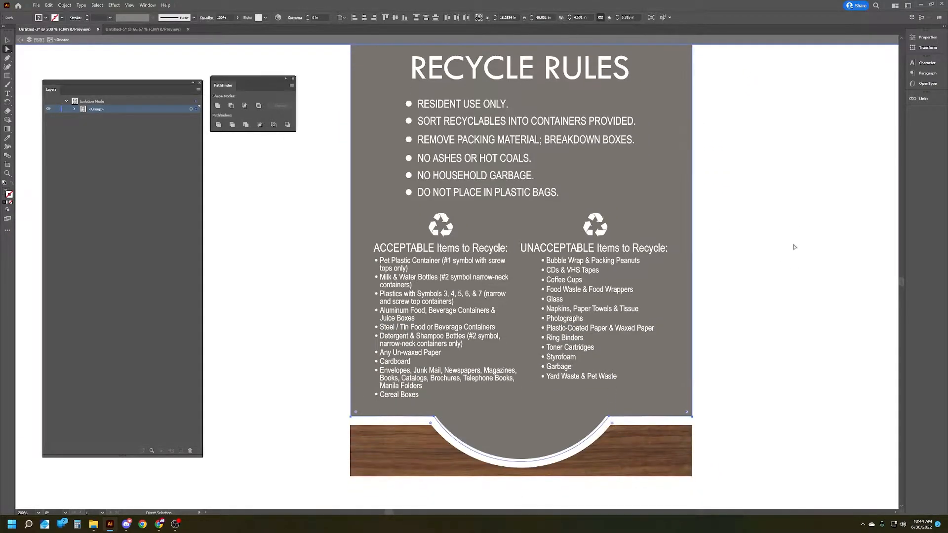
{"action": "scroll", "coordinate": [706, 368], "scroll_direction": "up", "scroll_amount": 2}
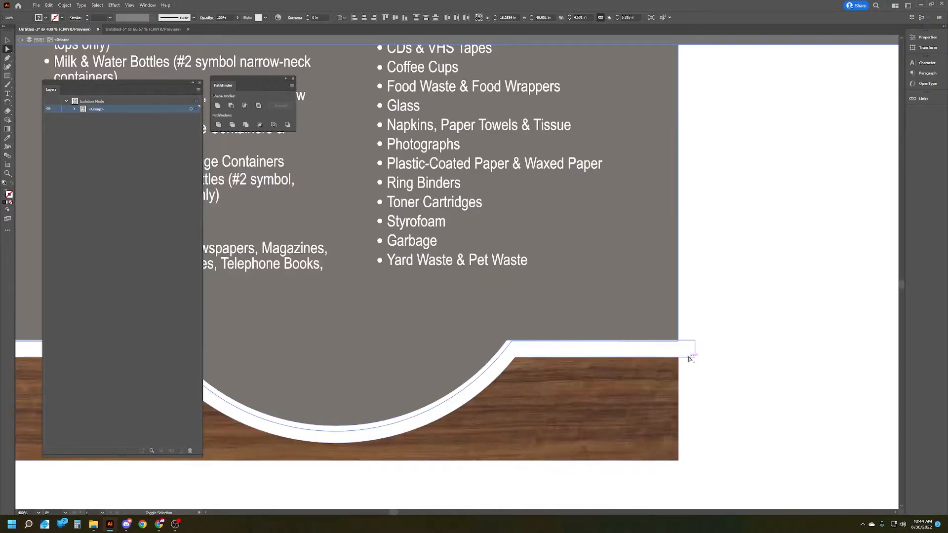
{"action": "left_click_drag", "start_coordinate": [689, 364], "coordinate": [681, 373]}
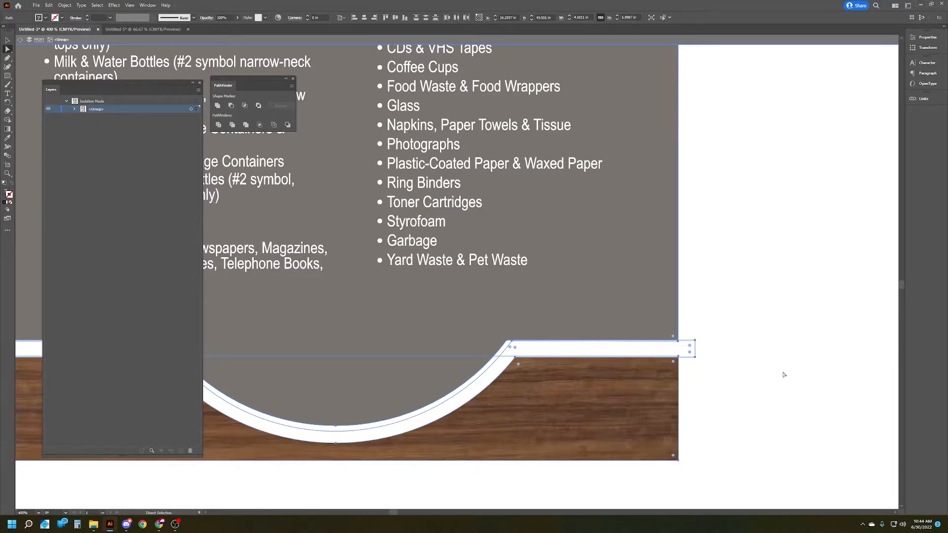
{"action": "scroll", "coordinate": [783, 375], "scroll_direction": "down", "scroll_amount": 2}
{"action": "scroll", "coordinate": [378, 384], "scroll_direction": "up", "scroll_amount": 4}
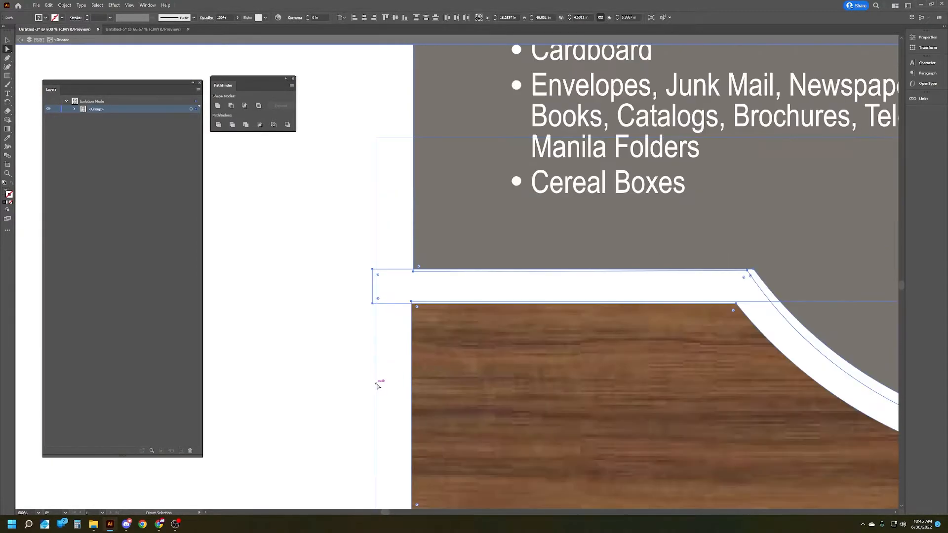
{"action": "scroll", "coordinate": [377, 384], "scroll_direction": "down", "scroll_amount": 5}
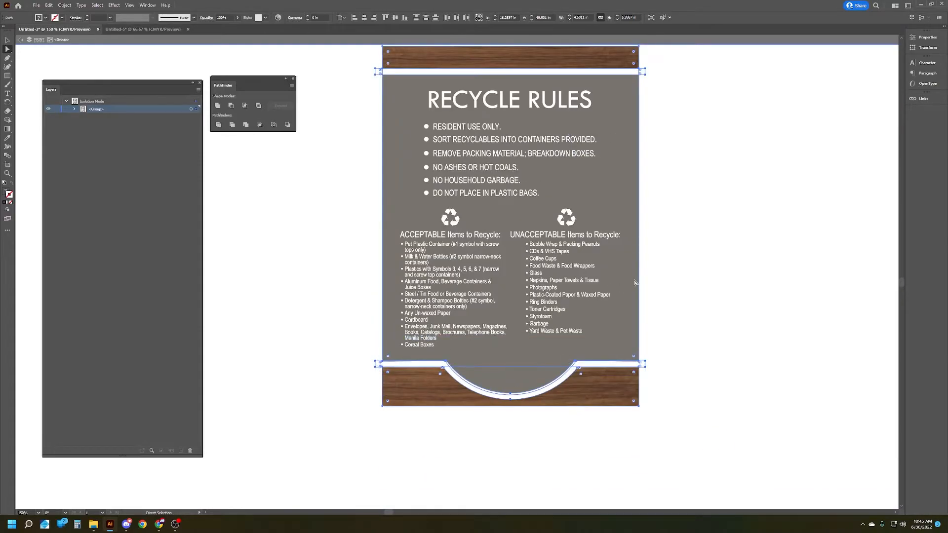
{"action": "scroll", "coordinate": [612, 163], "scroll_direction": "up", "scroll_amount": 2}
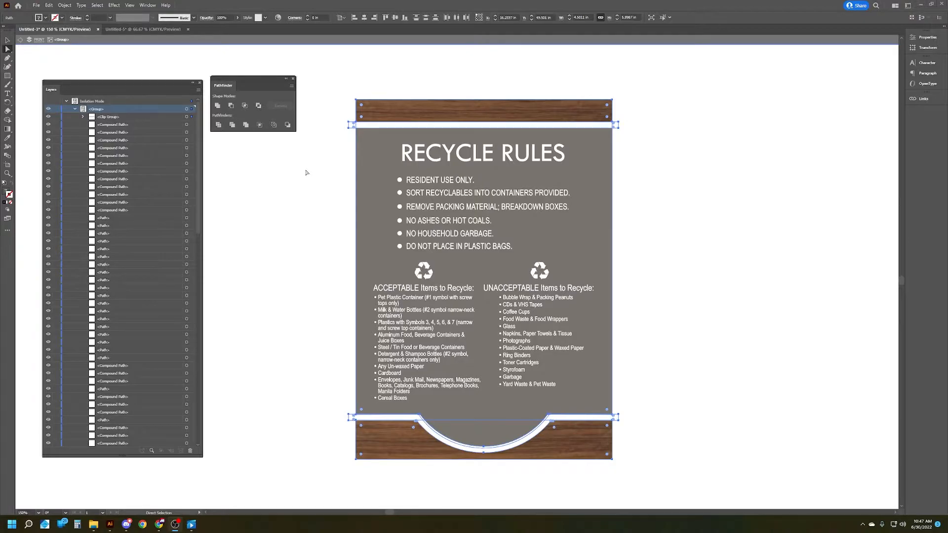
Step: Leave the isolated group and paste copies of the selected outer shapes in place on the PRINT layer
{"action": "double_click", "coordinate": [306, 173]}
{"action": "left_click", "coordinate": [76, 117]}
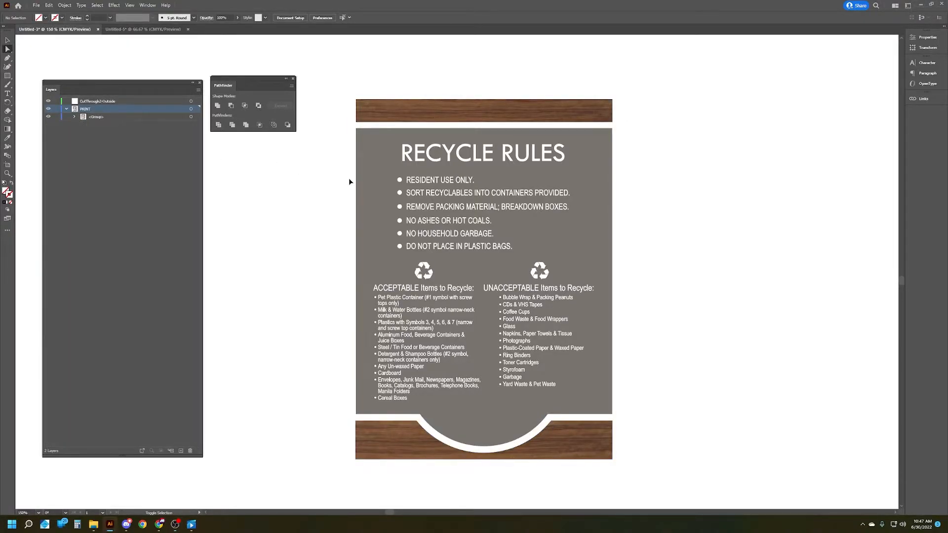
{"action": "key", "text": "ctrl+shift+v"}
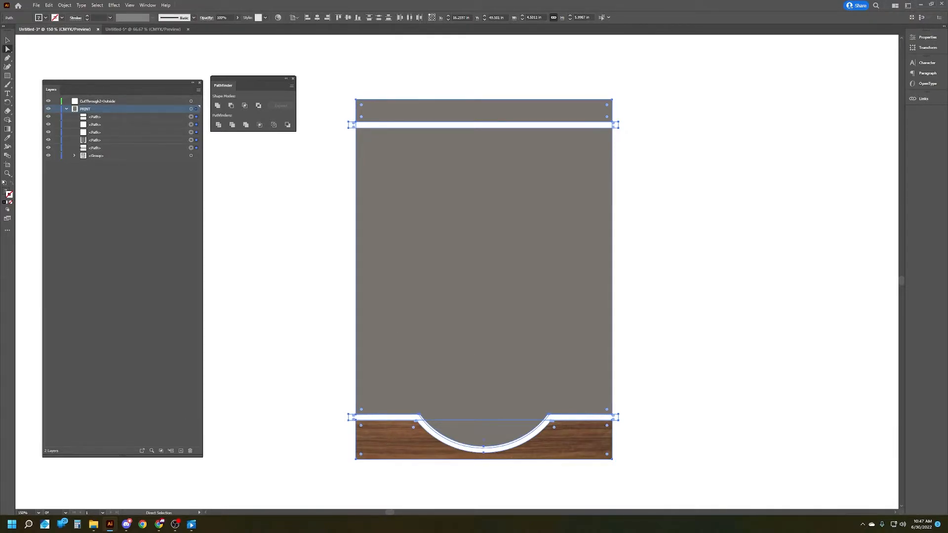
Step: Undo the green stroke on the pasted shapes and give them all a solid orange fill with no stroke
{"action": "key", "text": "ctrl+z"}
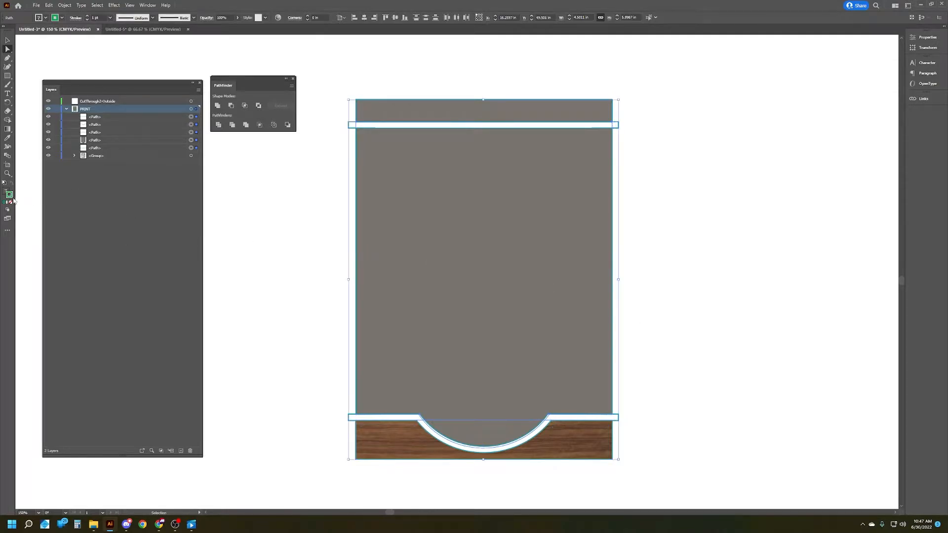
{"action": "key", "text": "ctrl+z"}
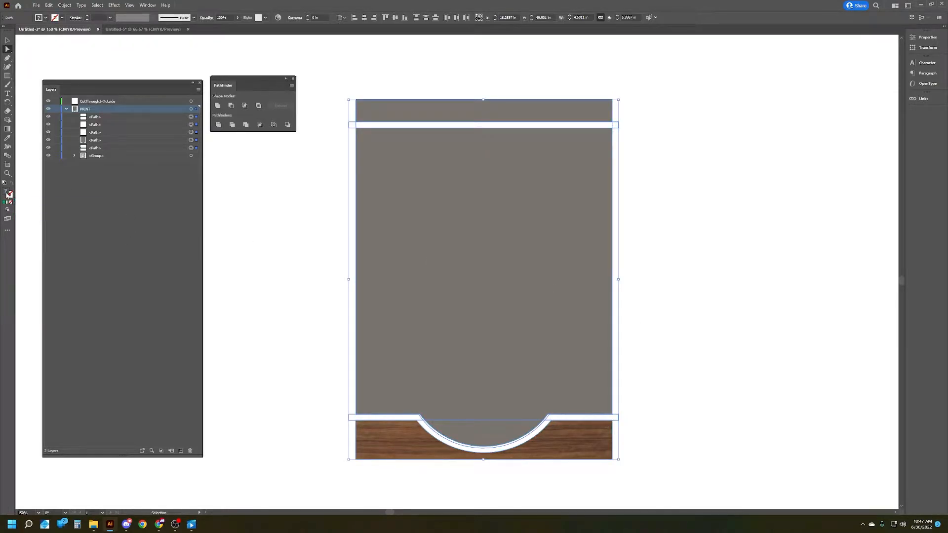
{"action": "key", "text": "ctrl+z"}
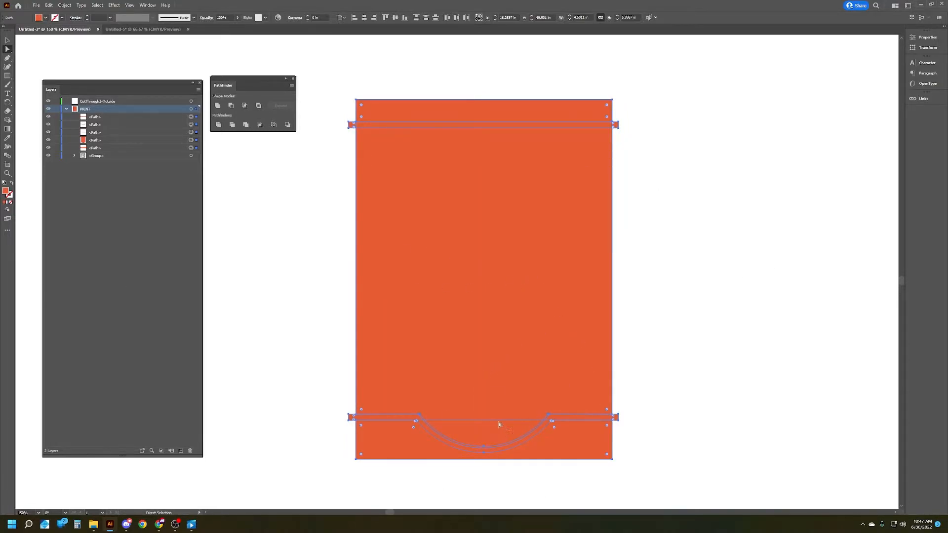
Step: Combine the pasted shapes into one silhouette including the side tabs, and swap its orange fill to the stroke
{"action": "left_click", "coordinate": [244, 126]}
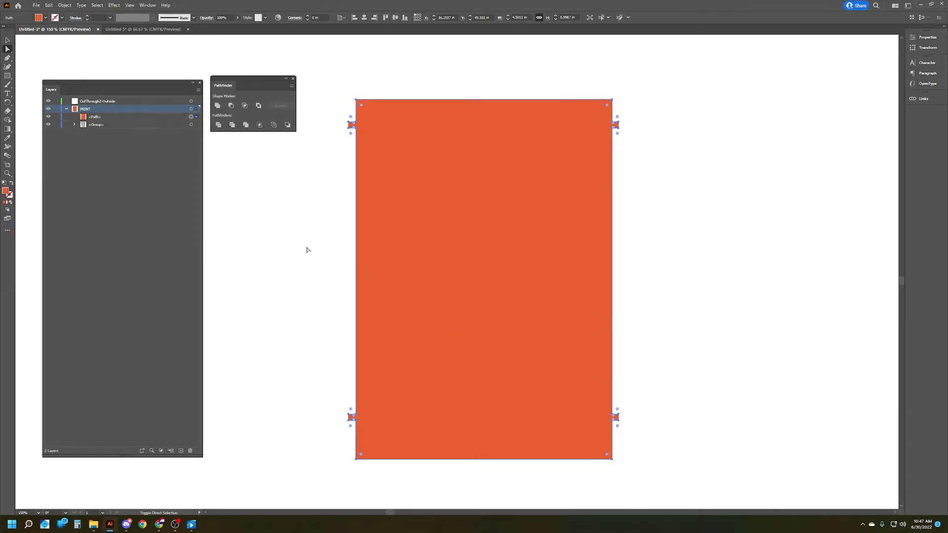
{"action": "key", "text": "shift+x"}
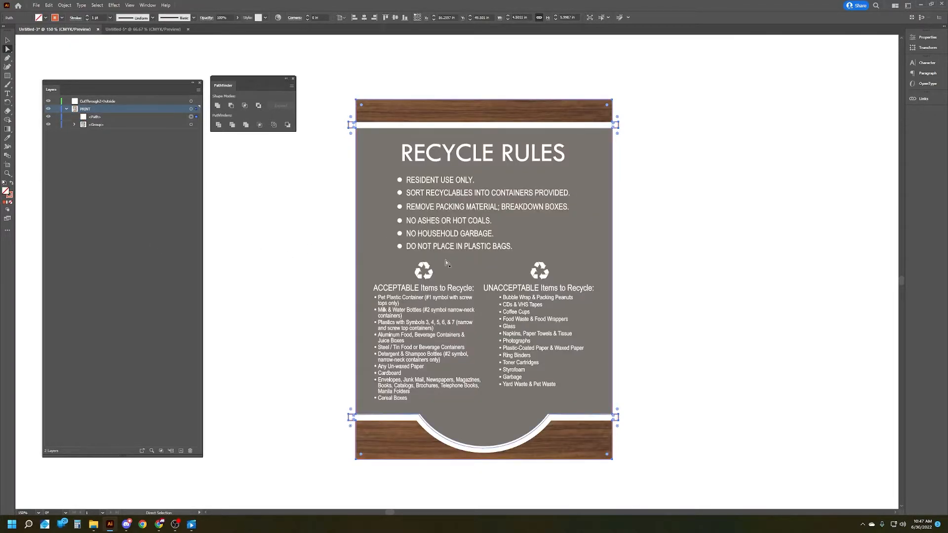